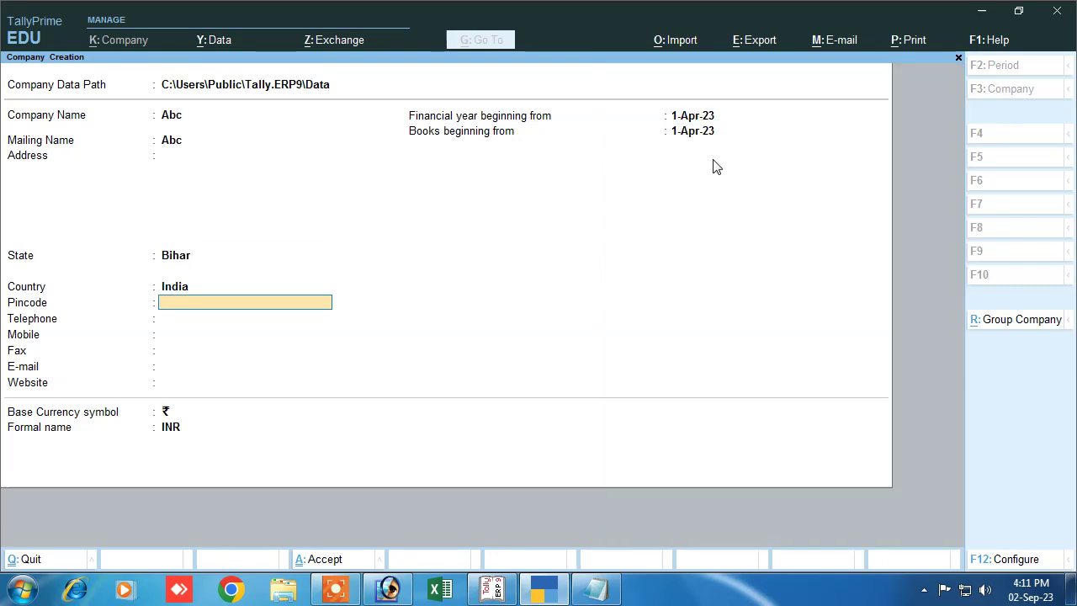
Save the new company Abc and accept its preset features unchanged, ending at the Gateway of Tally
key(ctrl+a)
key(y)
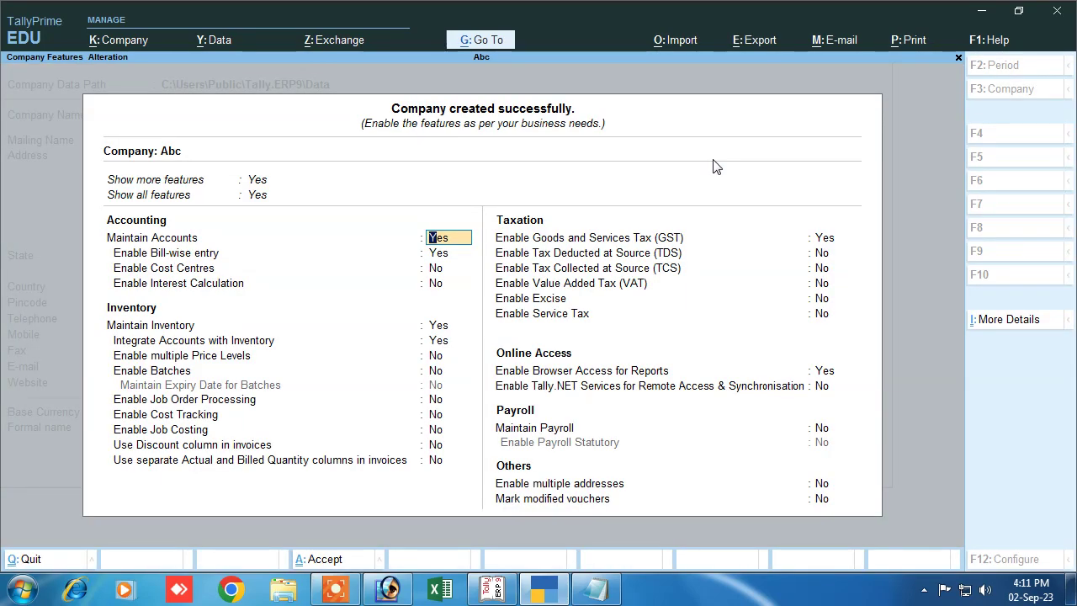
key(Return)
key(Return)
key(Return)
key(Return)
key(Return)
key(Return)
key(Return)
key(Return)
key(Return)
key(Return)
key(Return)
key(Return)
key(Return)
key(Return)
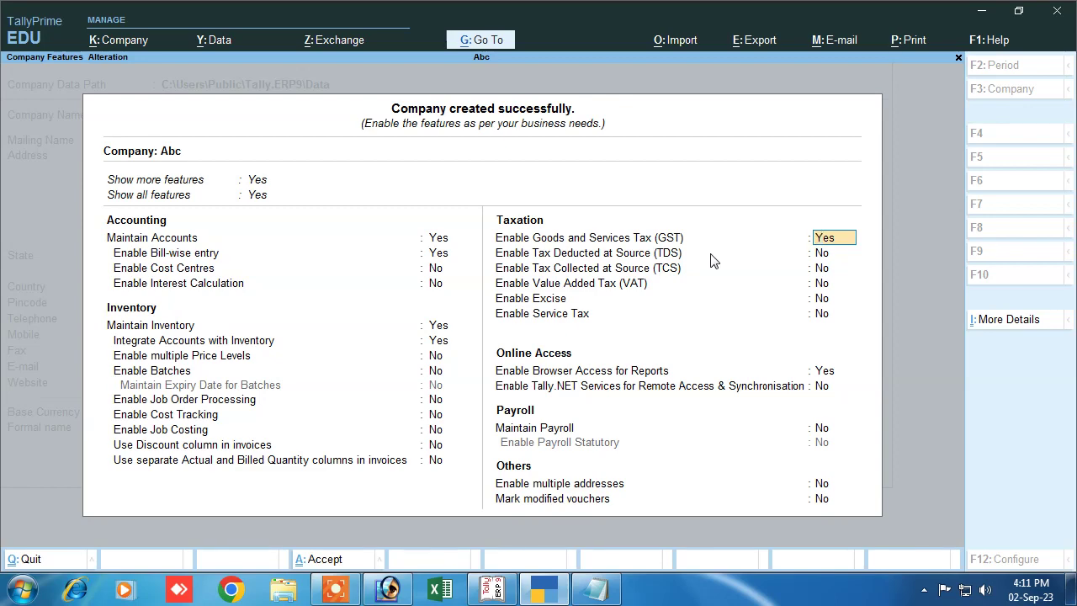
key(Return)
key(Return)
key(Return)
key(Return)
key(Return)
key(Return)
key(Return)
key(Return)
key(Return)
key(Return)
key(Return)
key(Return)
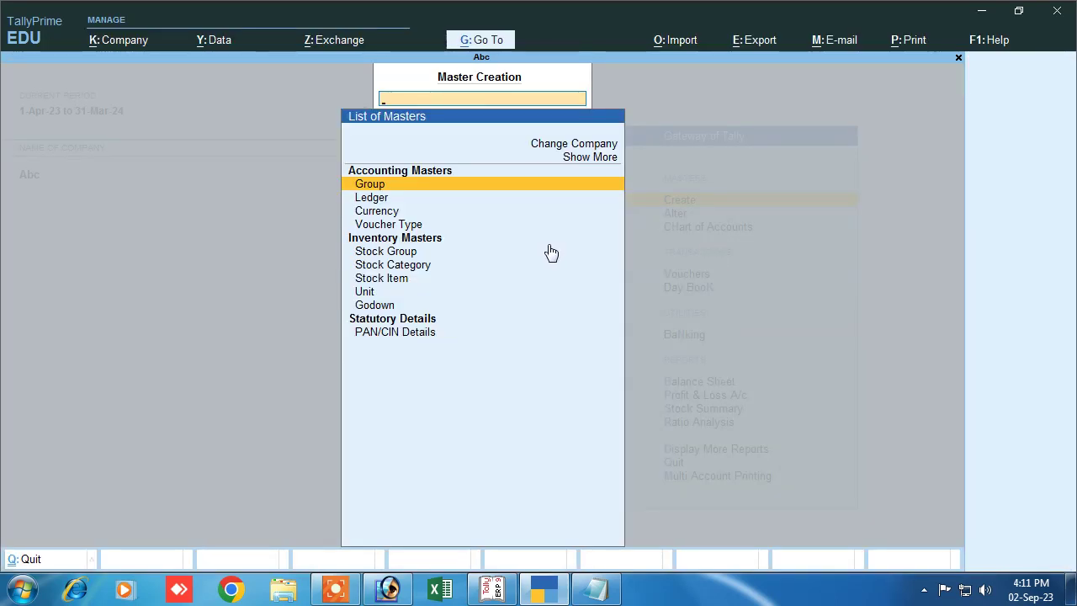
key(Escape)
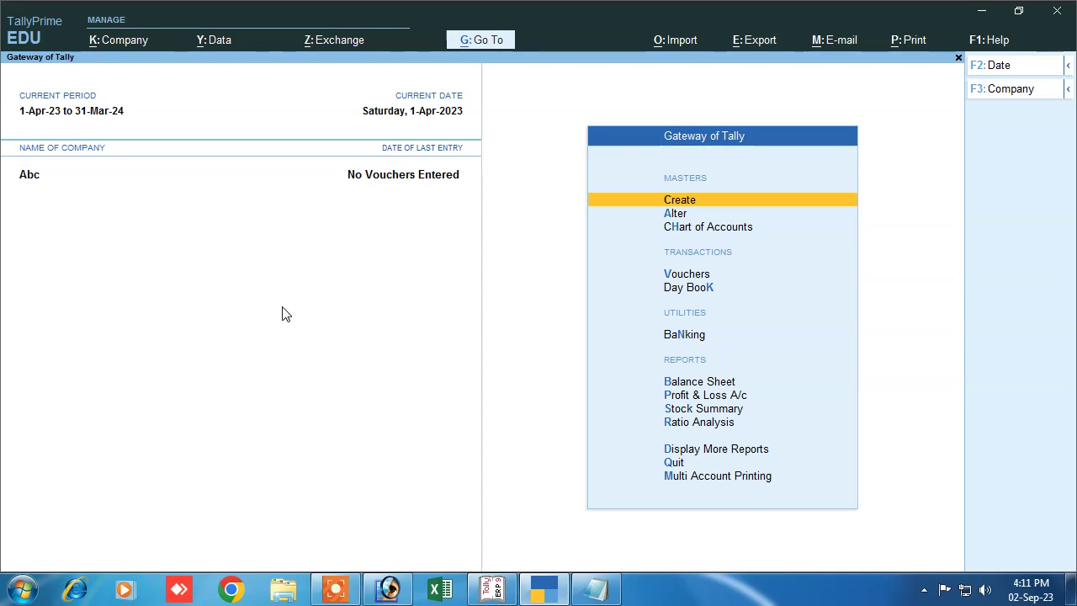
key(Escape)
key(n)
Switch to Notepad and highlight the two lines listing the cash and assets the business was started with
click(593, 590)
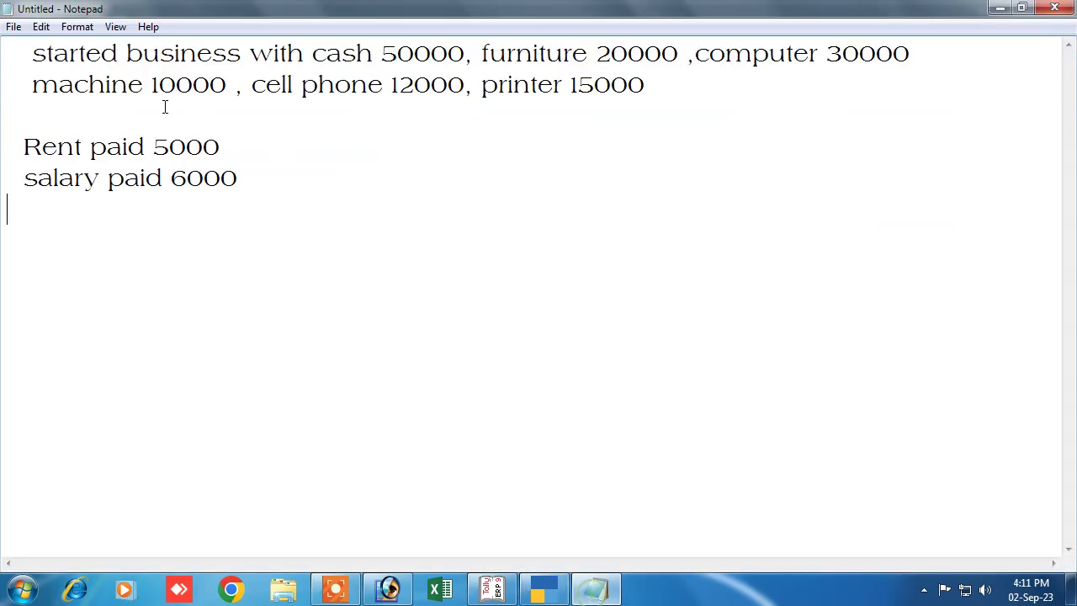
drag(25, 52, 654, 89)
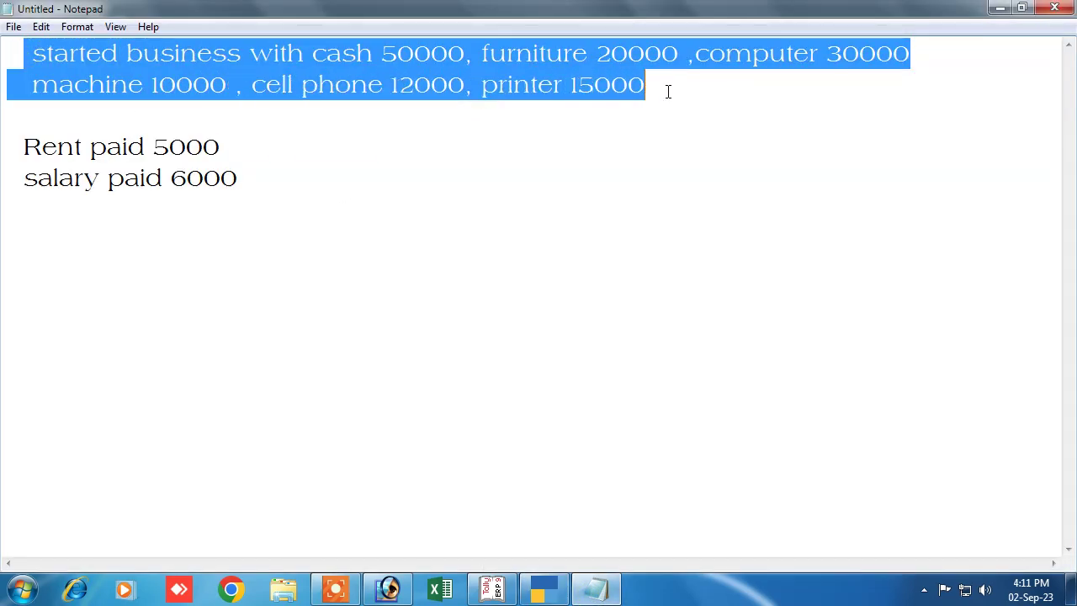
click(671, 103)
drag(34, 53, 646, 121)
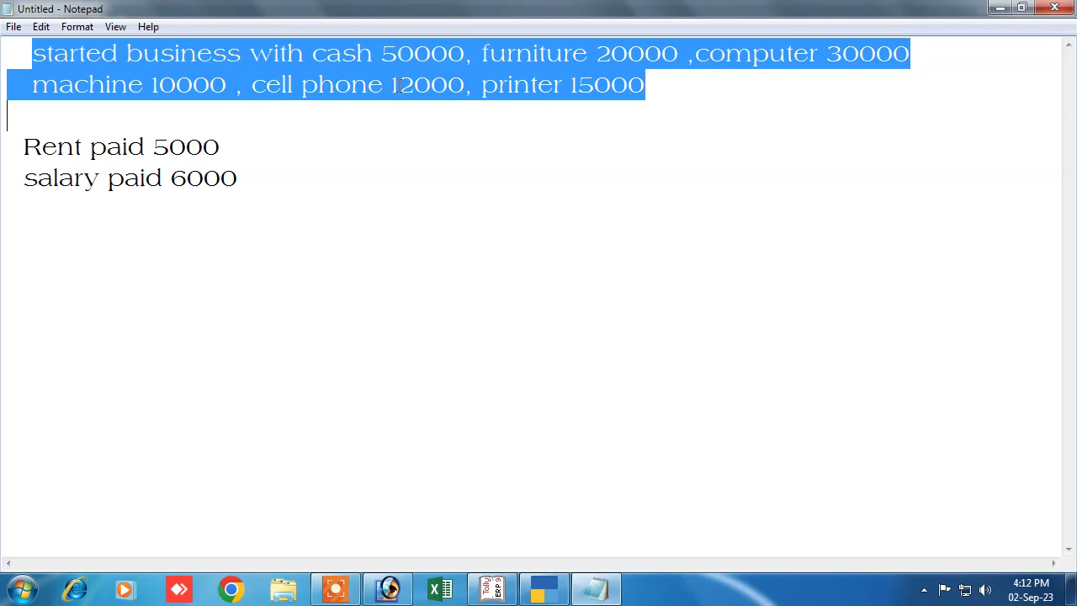
Switch to TallyPrime and create a ledger named Capital under the Capital Account group
click(544, 589)
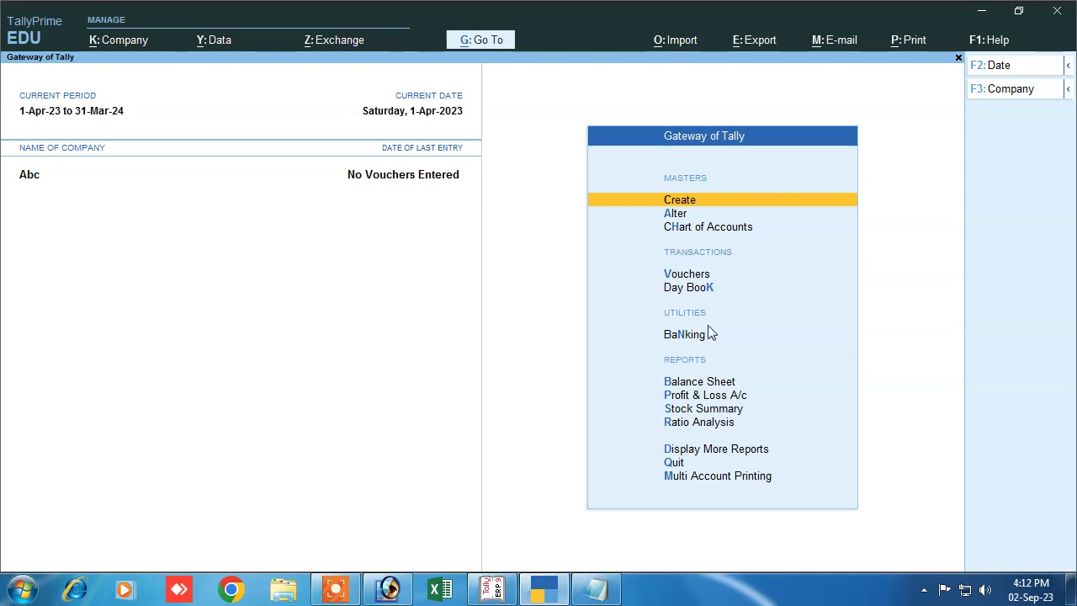
click(673, 200)
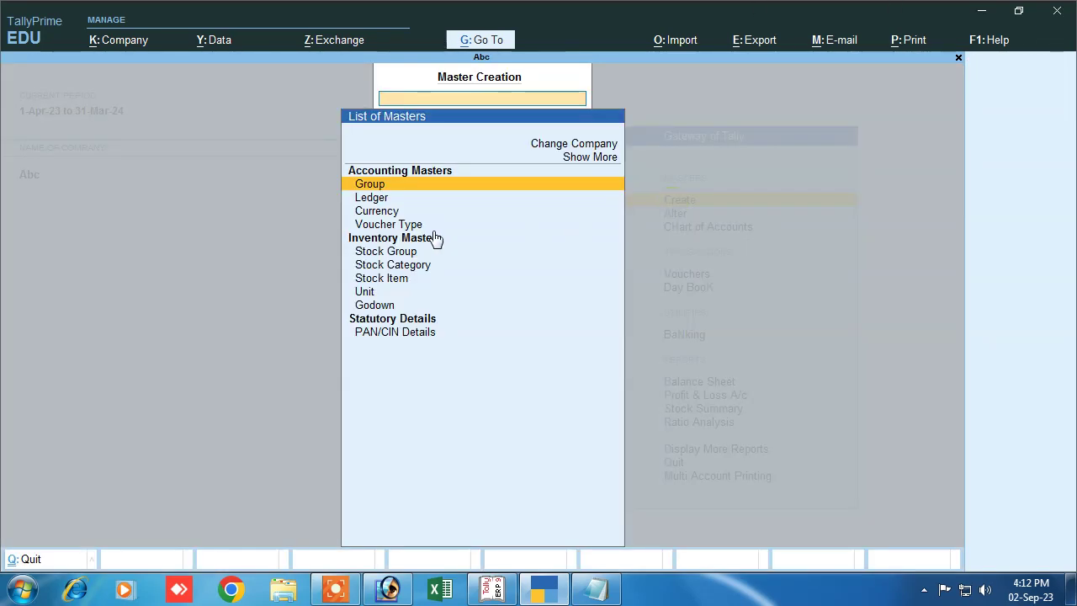
click(368, 200)
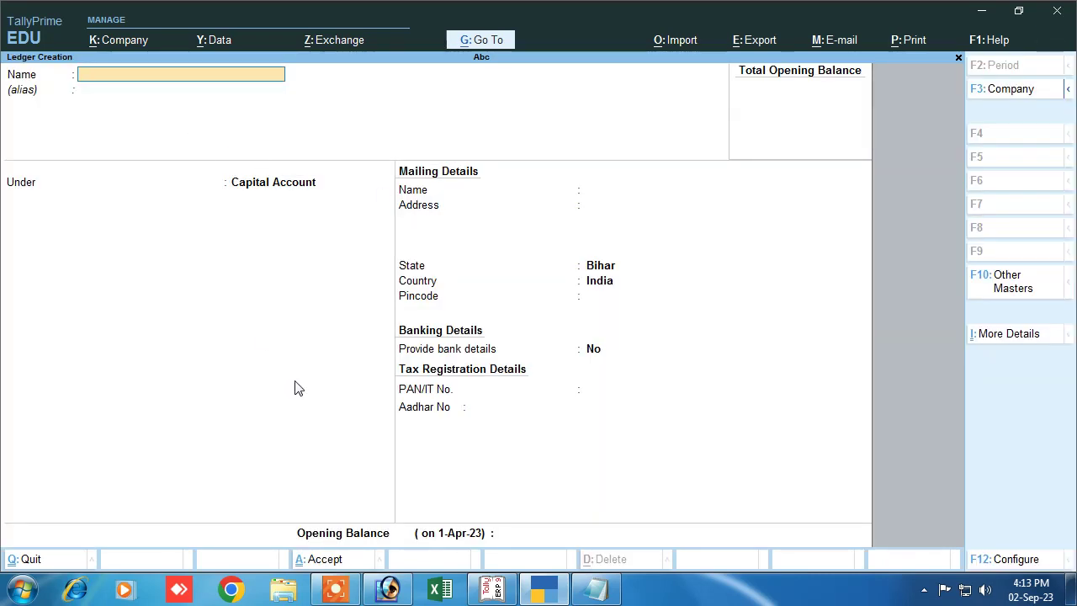
text(Capital)
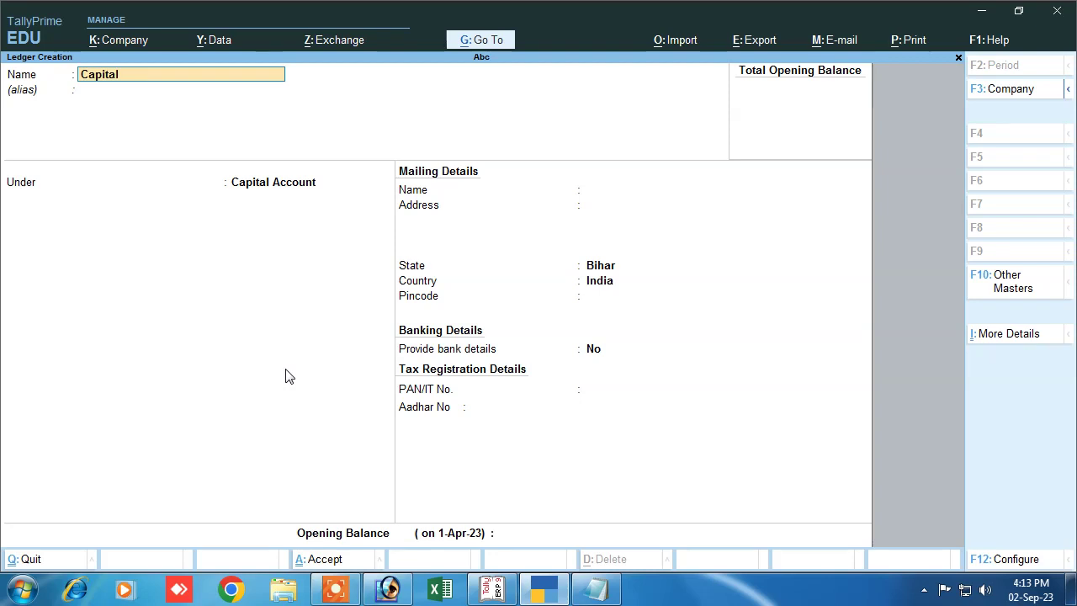
key(Return)
key(Return)
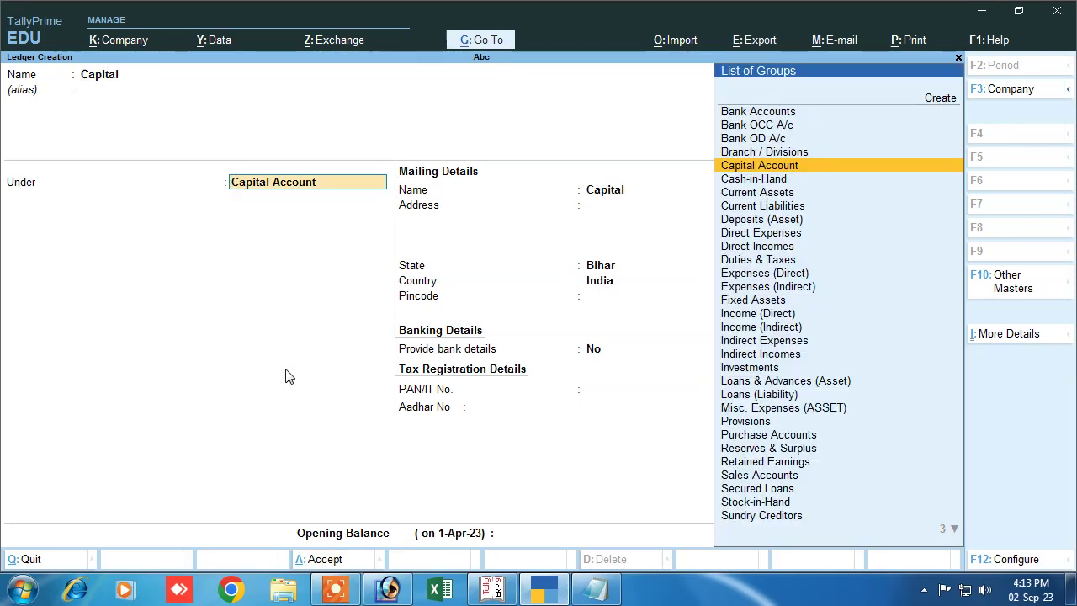
key(Return)
key(Return)
key(Return)
key(Return)
key(Return)
key(Return)
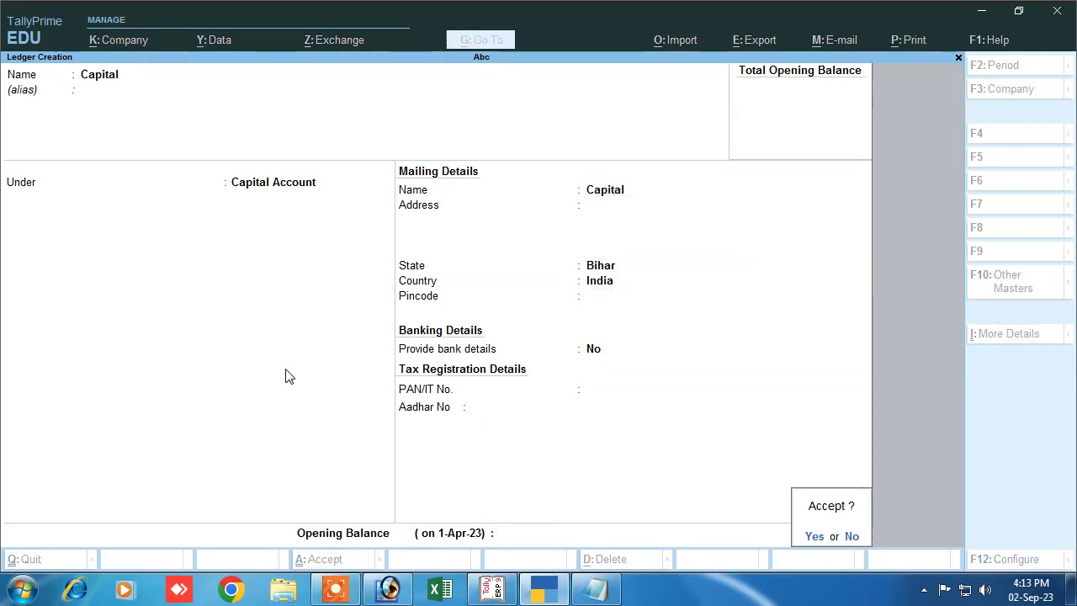
key(Return)
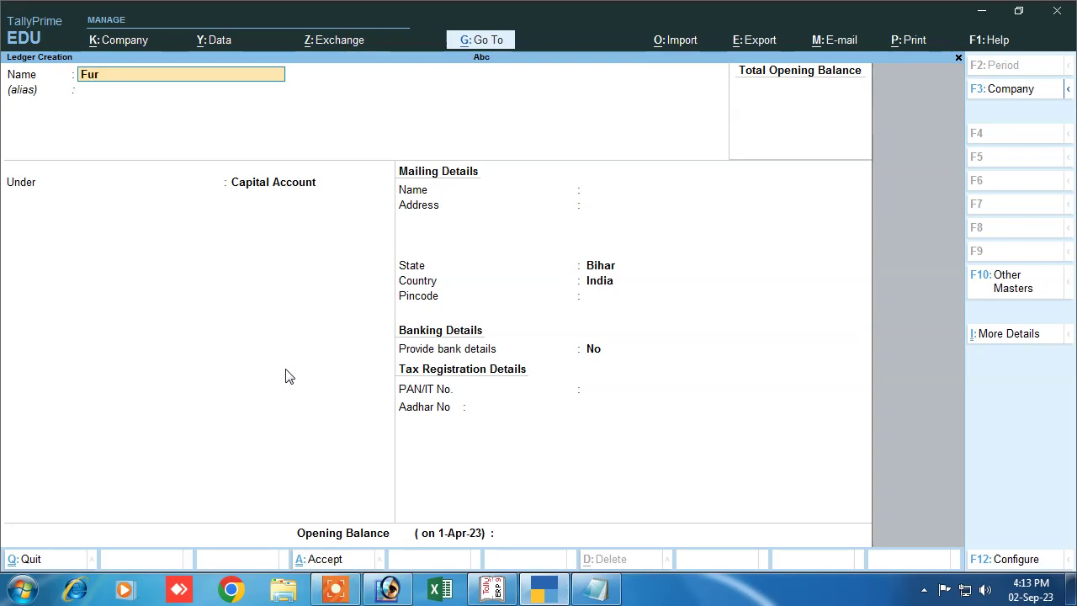
Create a ledger named Furniture under the Fixed Assets group
text(Furniture)
key(Return)
key(Return)
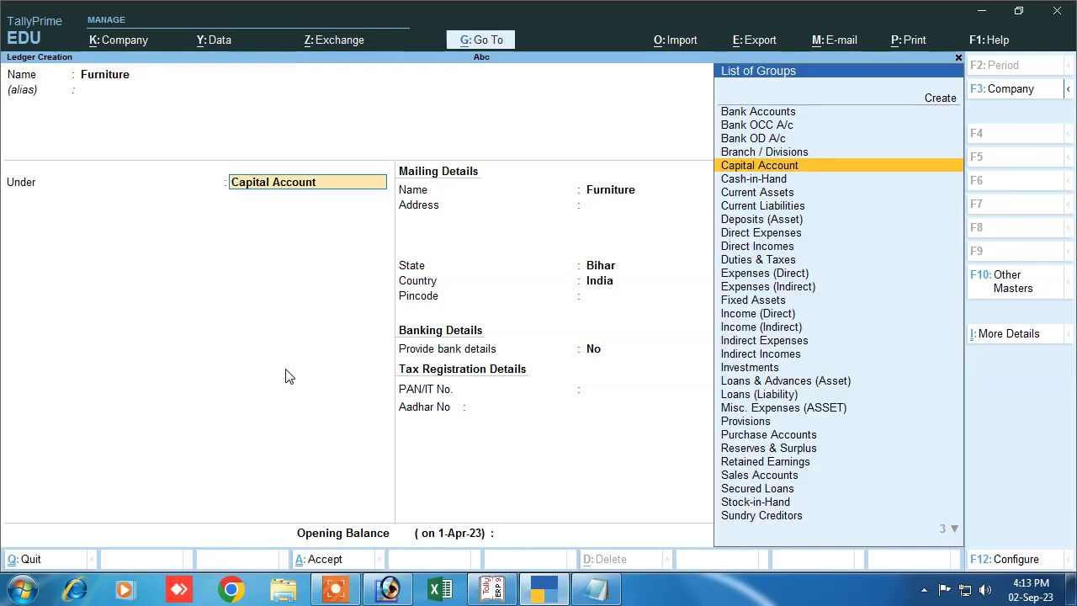
text(f)
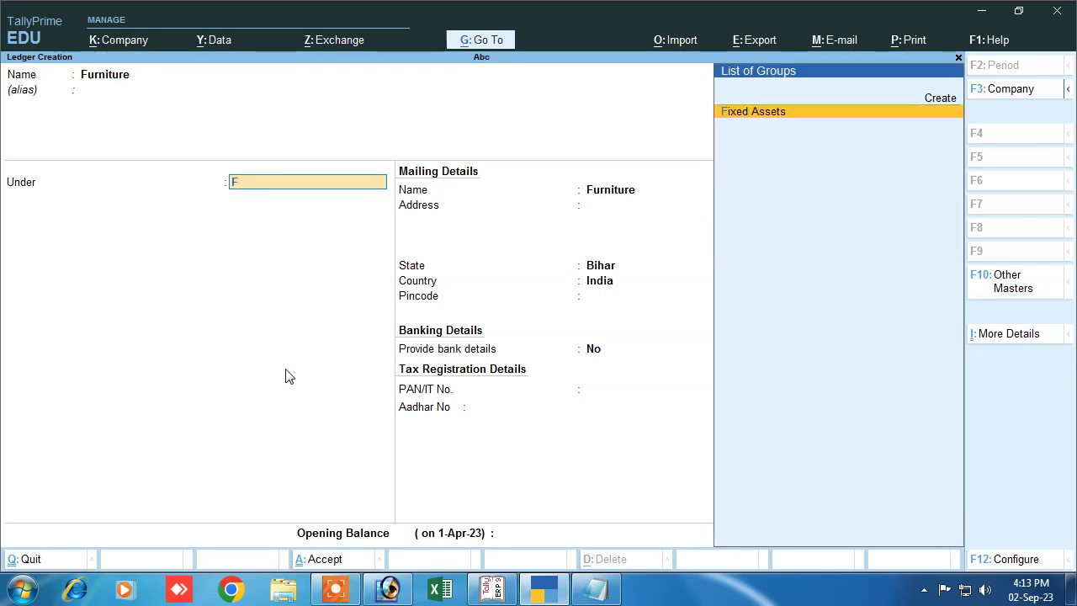
key(Return)
key(Return)
key(Return)
key(Return)
key(Return)
key(Return)
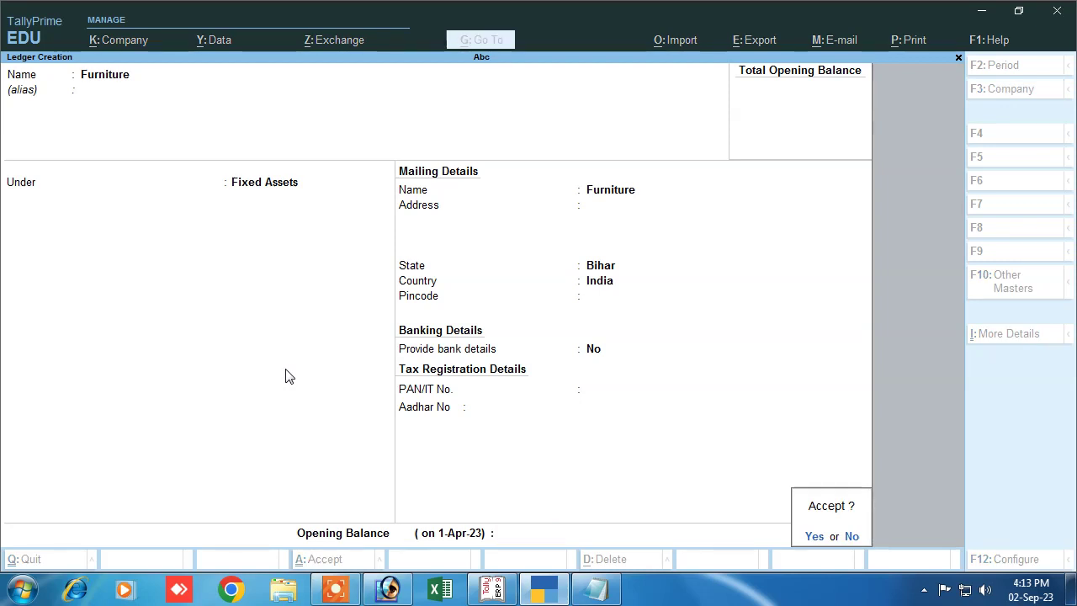
key(Return)
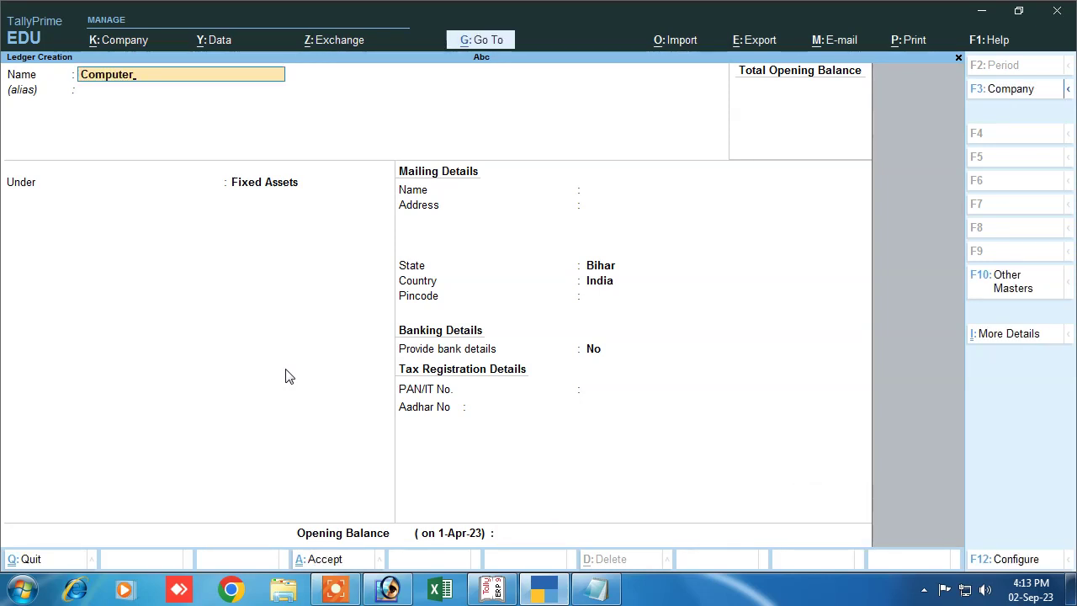
Create a ledger named Computer under the Fixed Assets group
key(Return)
key(Return)
key(Return)
key(Return)
key(Return)
key(Return)
key(Return)
key(Return)
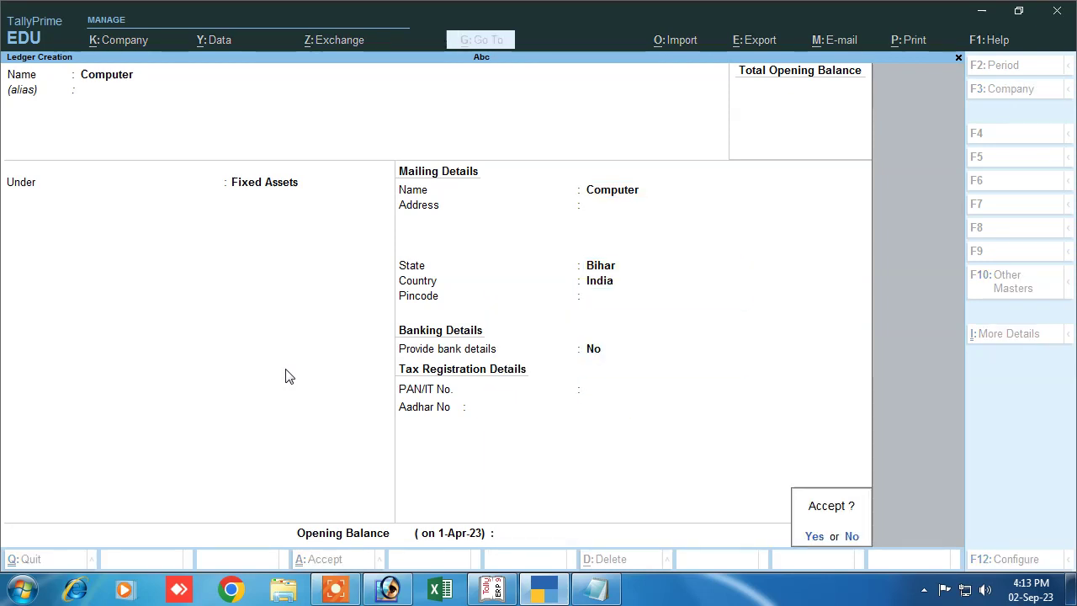
key(Return)
Create a ledger named Cell Phone under Fixed Assets, keeping the default mailing and banking details
text(Cell Phone)
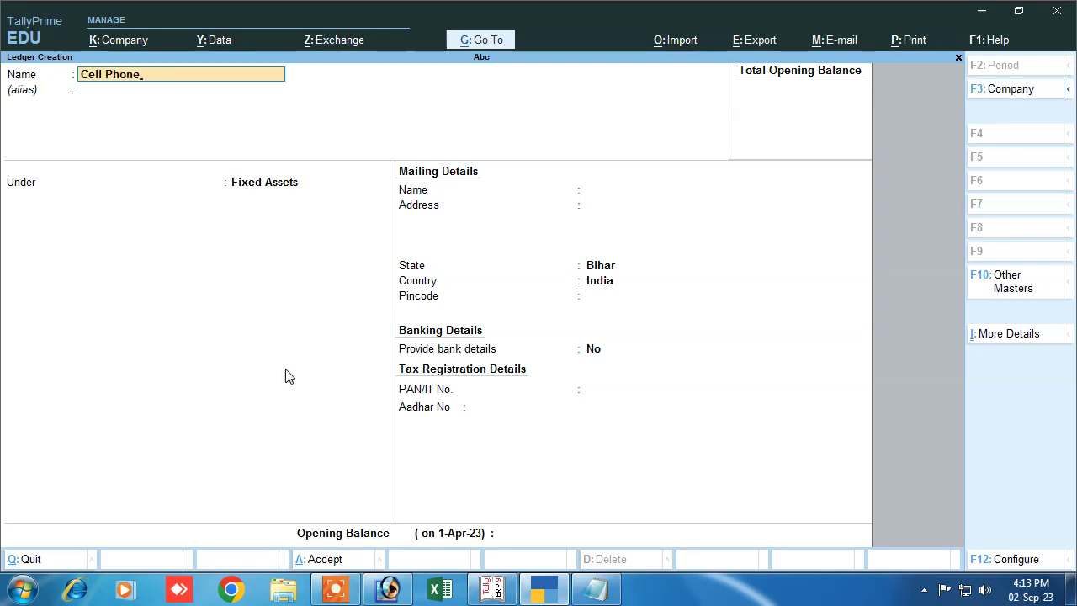
key(Return)
key(Return)
key(Return)
key(Return)
key(Return)
key(Return)
key(Return)
key(Return)
key(Return)
key(Return)
key(Return)
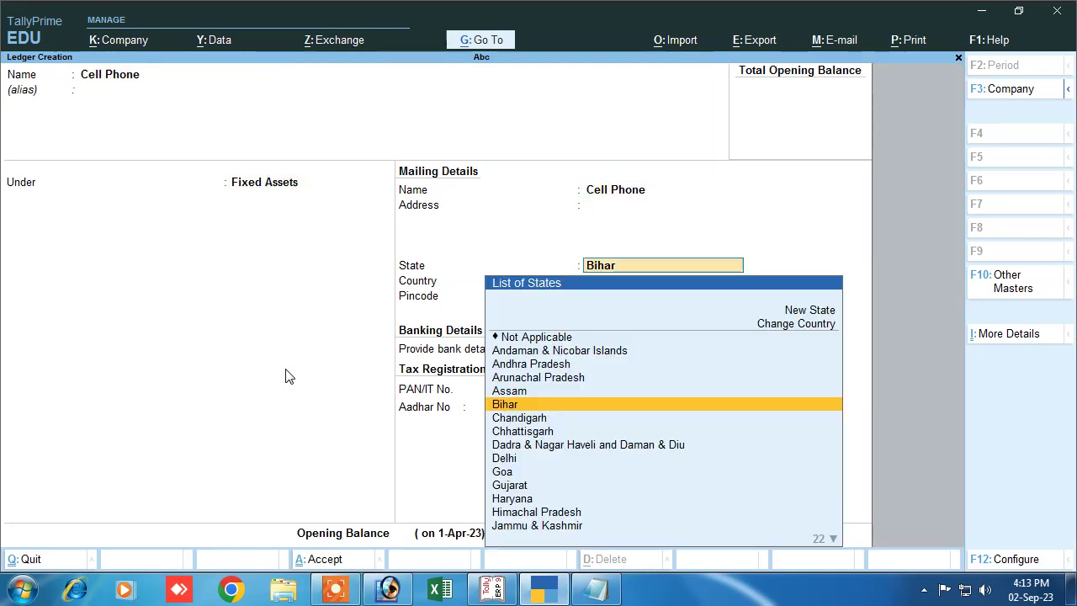
key(Return)
Create a ledger named Machine under Fixed Assets, keeping the default mailing and banking details
text(Machin)
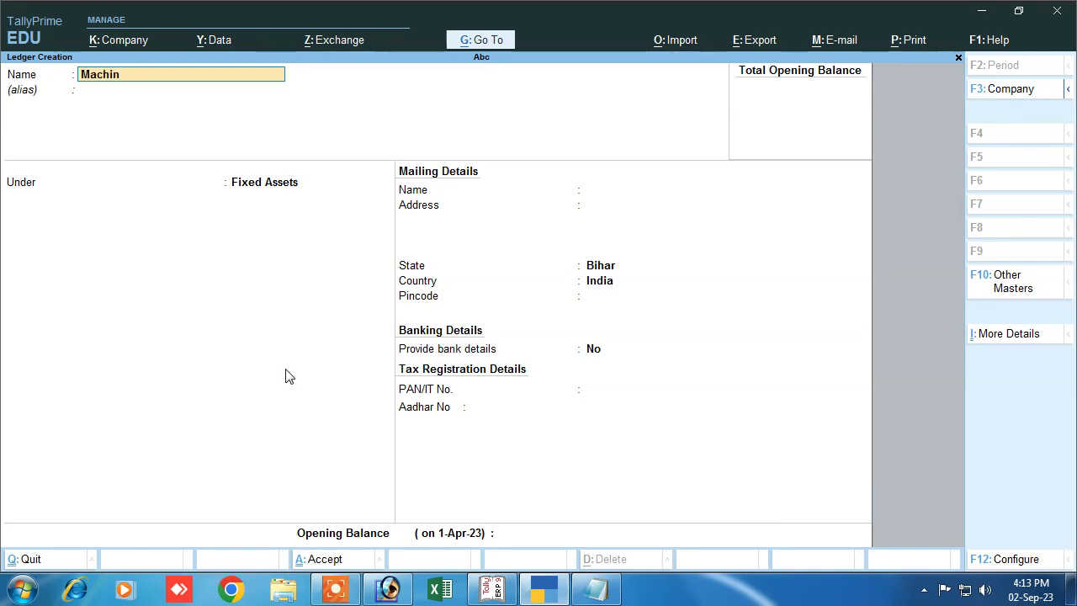
text(e)
key(Return)
key(Return)
key(Return)
key(Return)
key(Return)
key(Return)
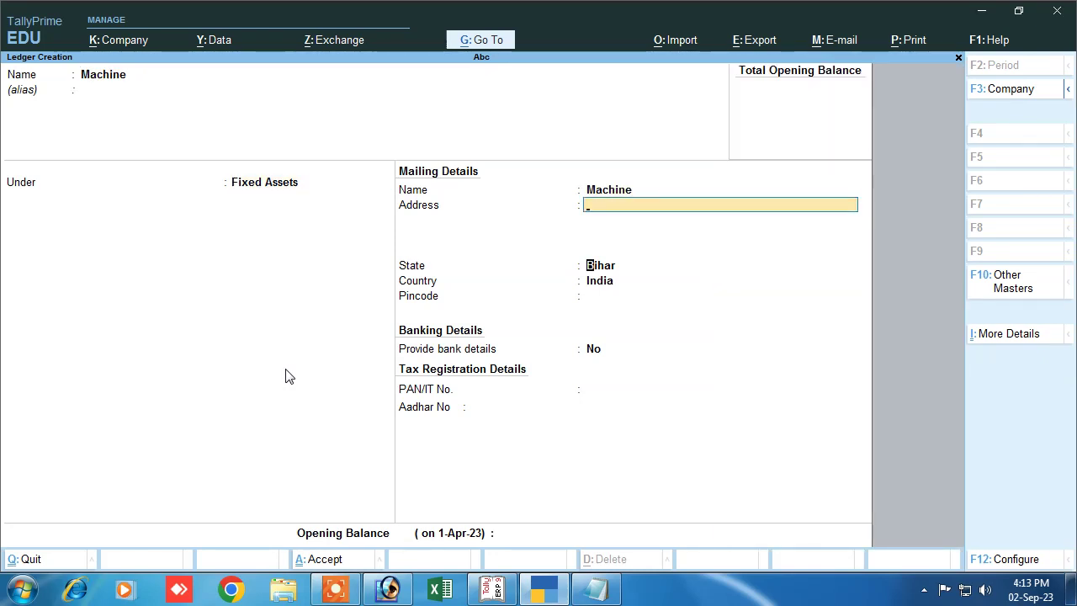
key(Return)
key(Return)
key(Return)
key(Return)
key(Return)
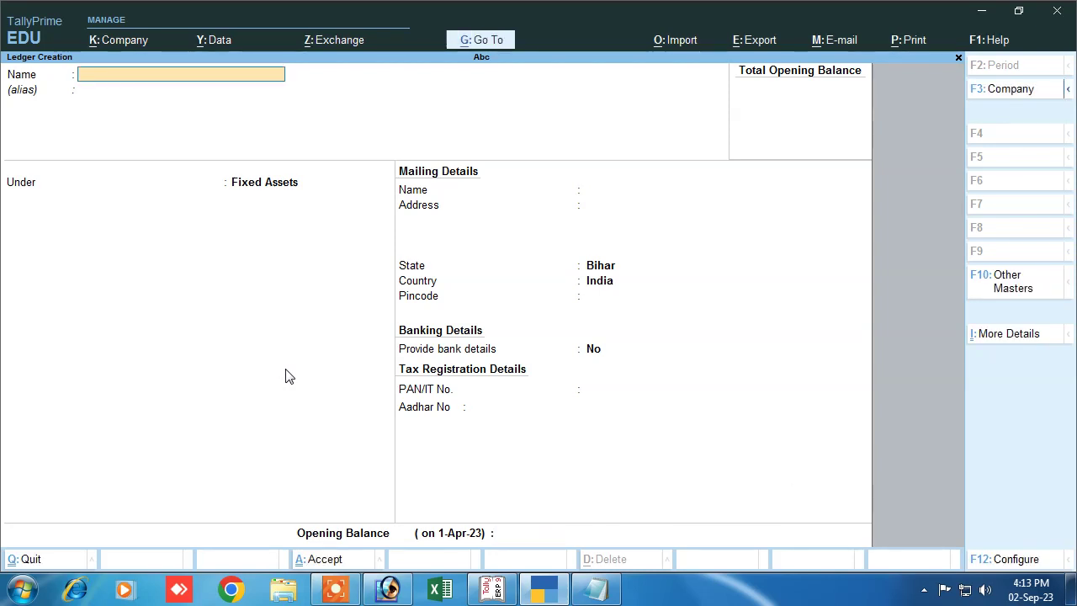
Create a ledger named Printer under Fixed Assets and return to the Gateway of Tally
text(Ptinter)
key(Return)
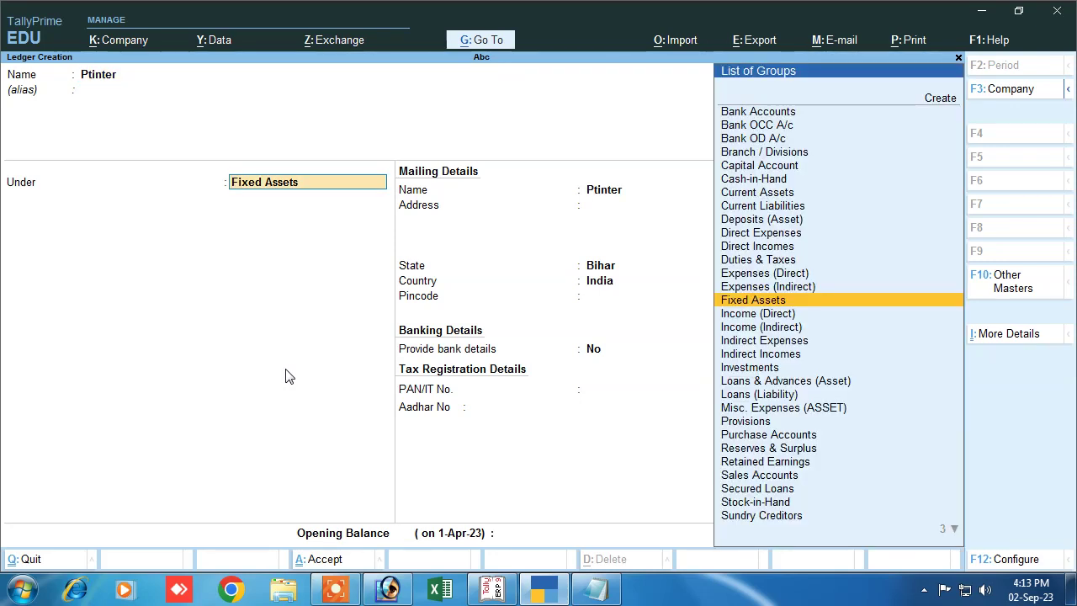
key(BackSpace)
text(Printer)
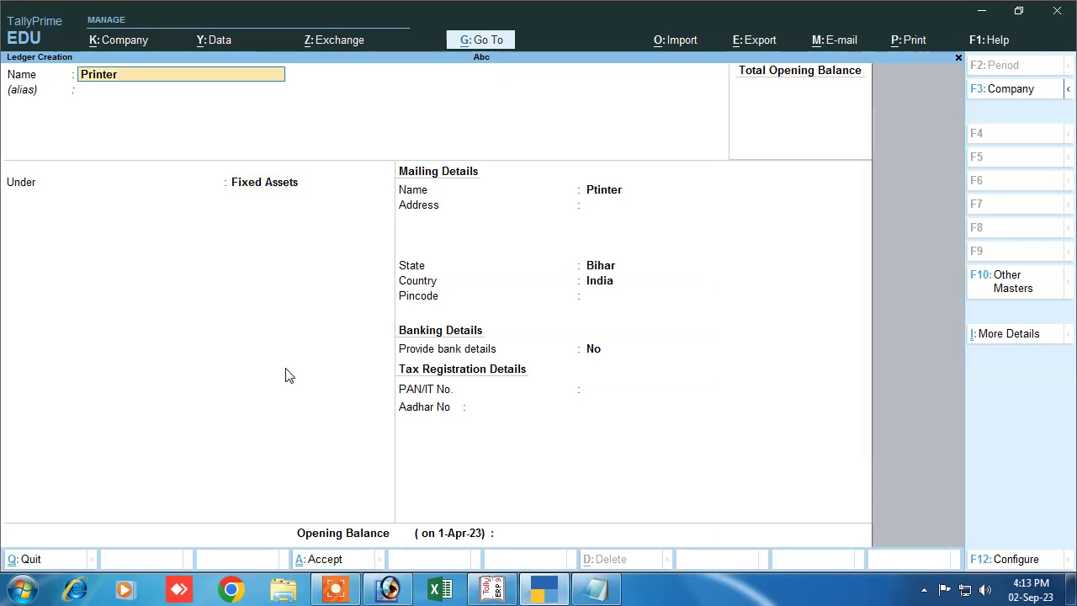
key(Return)
key(Return)
key(Return)
key(Return)
key(Return)
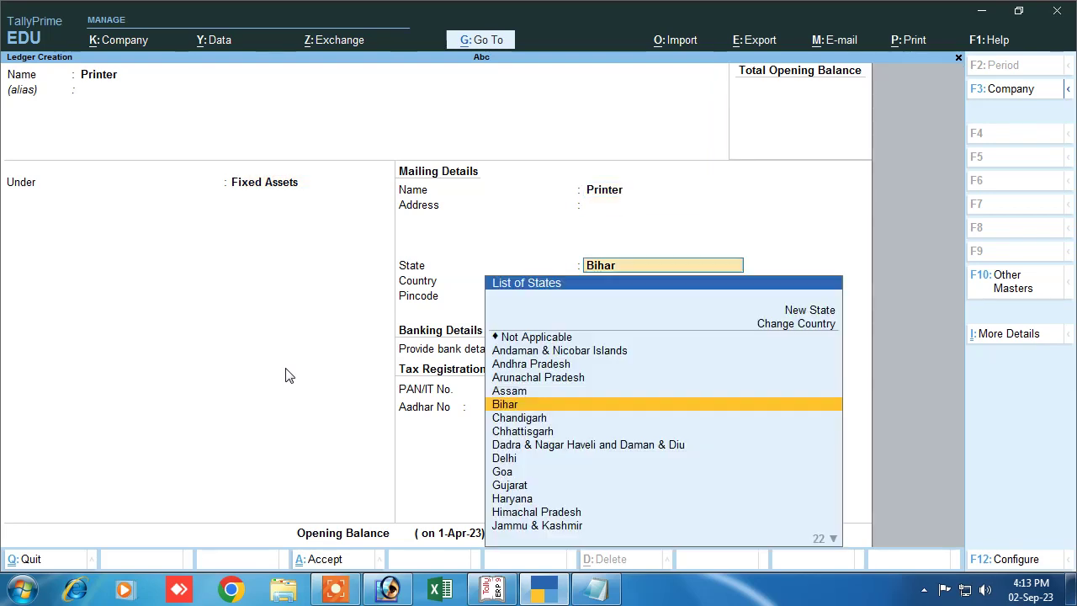
key(Return)
key(Return)
key(Return)
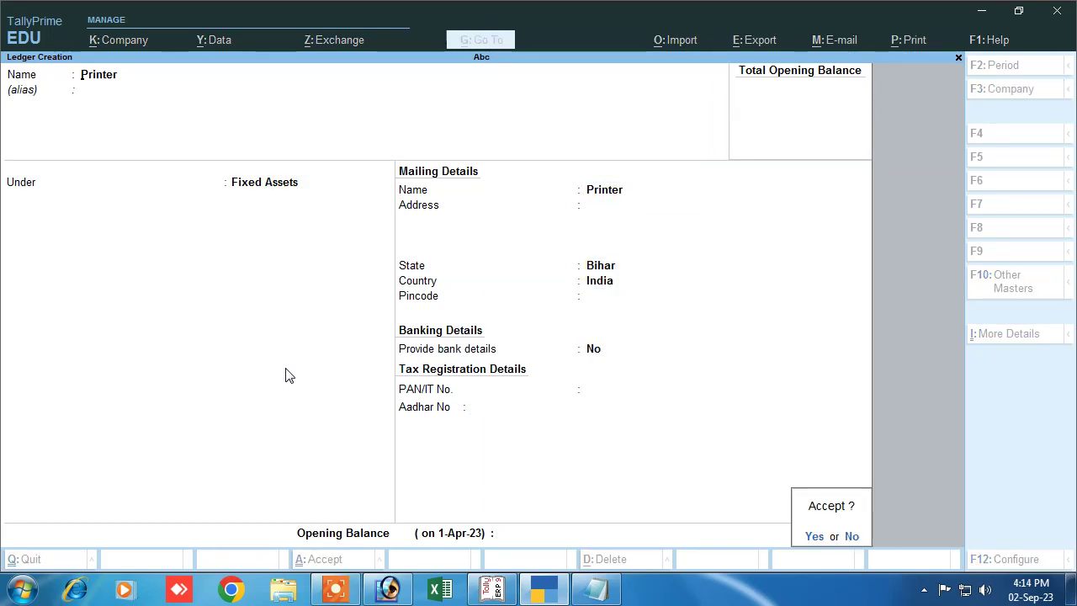
key(Return)
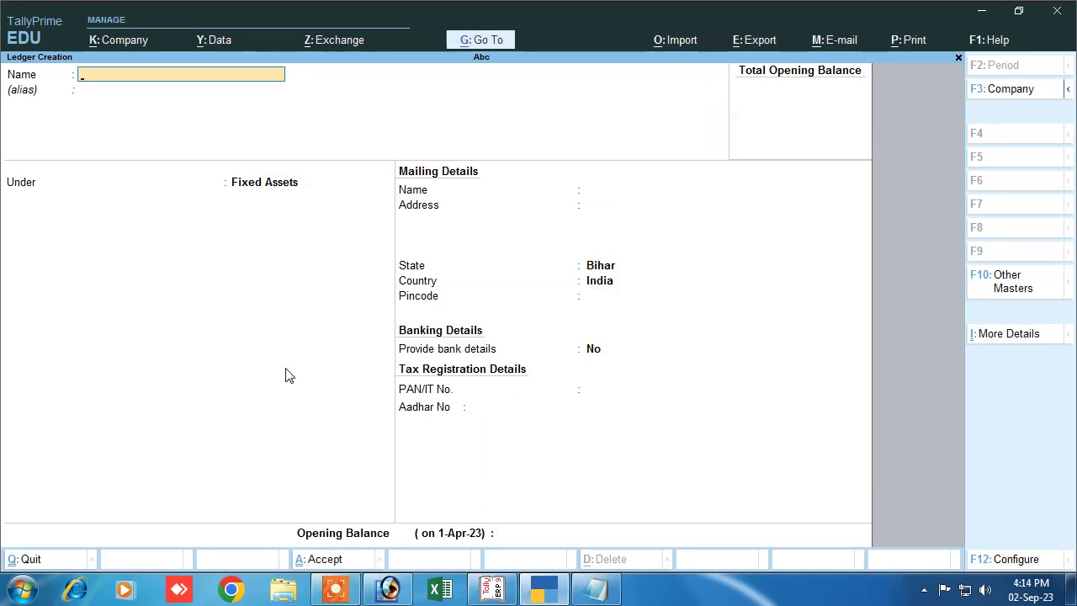
key(Escape)
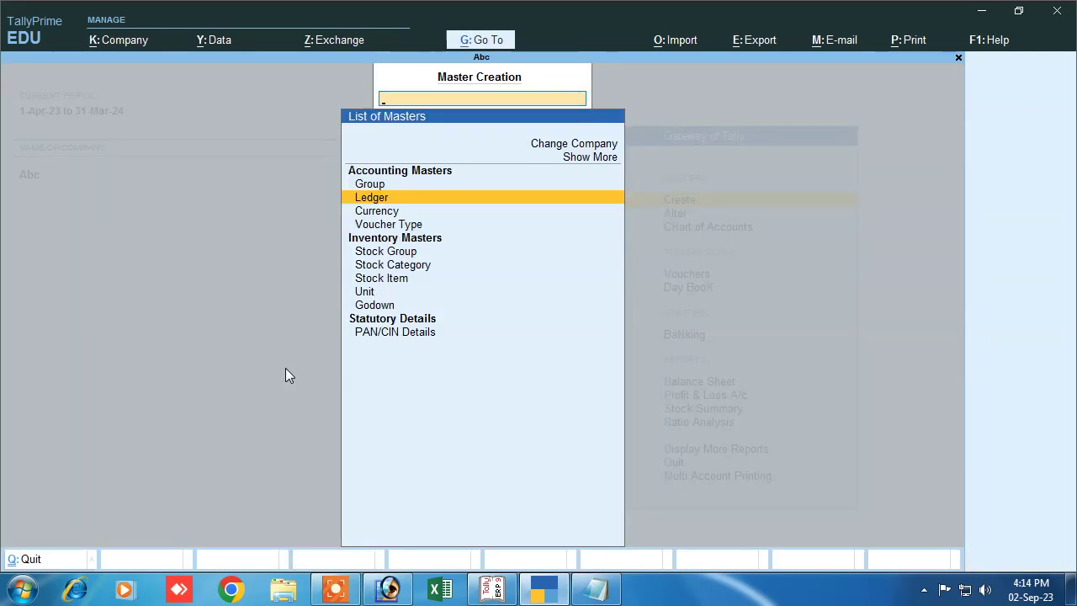
key(Escape)
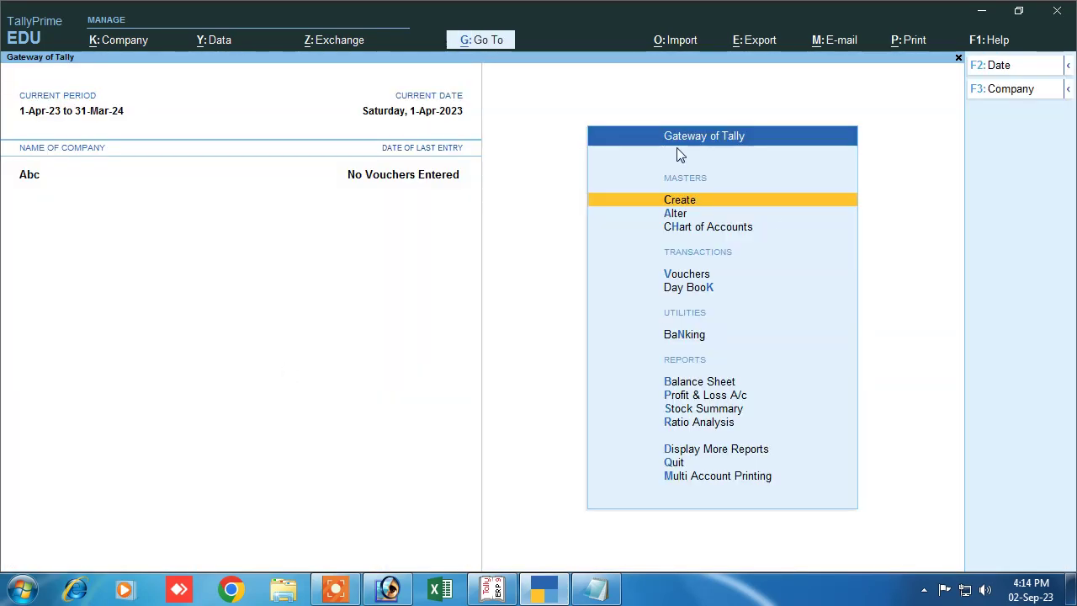
Switch to Notepad and highlight the rent and salary payment lines, followed by the "cash 50000" entry
click(681, 282)
key(alt+Tab)
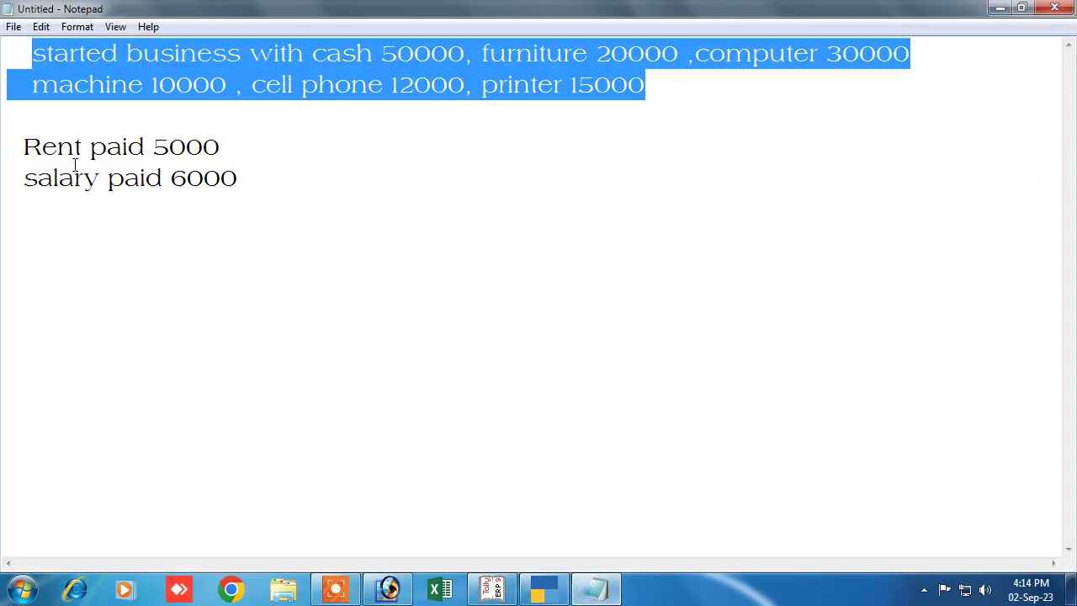
click(75, 164)
drag(12, 146, 245, 211)
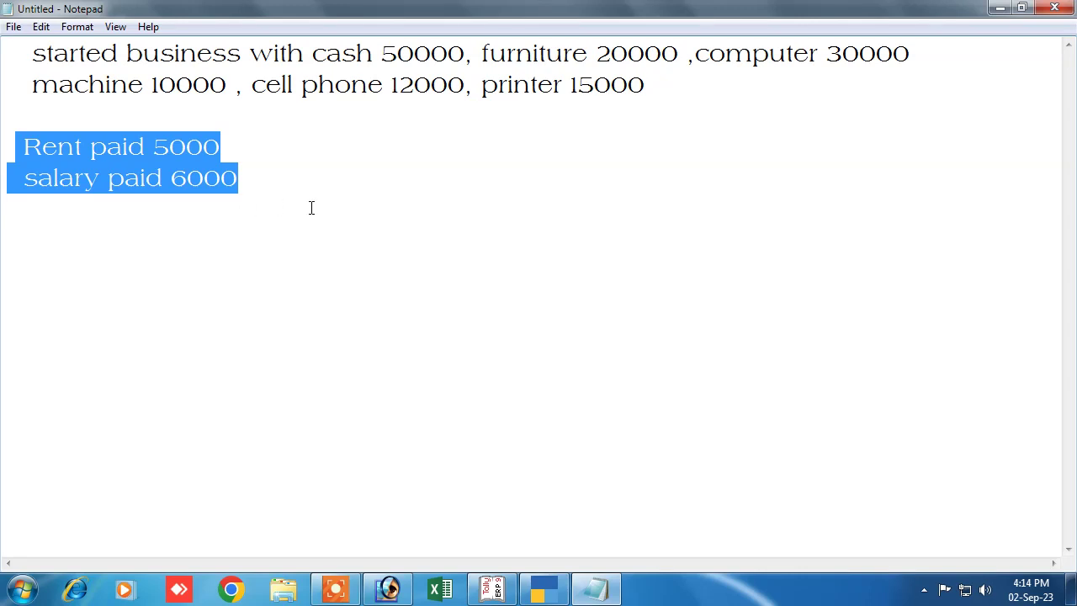
click(357, 210)
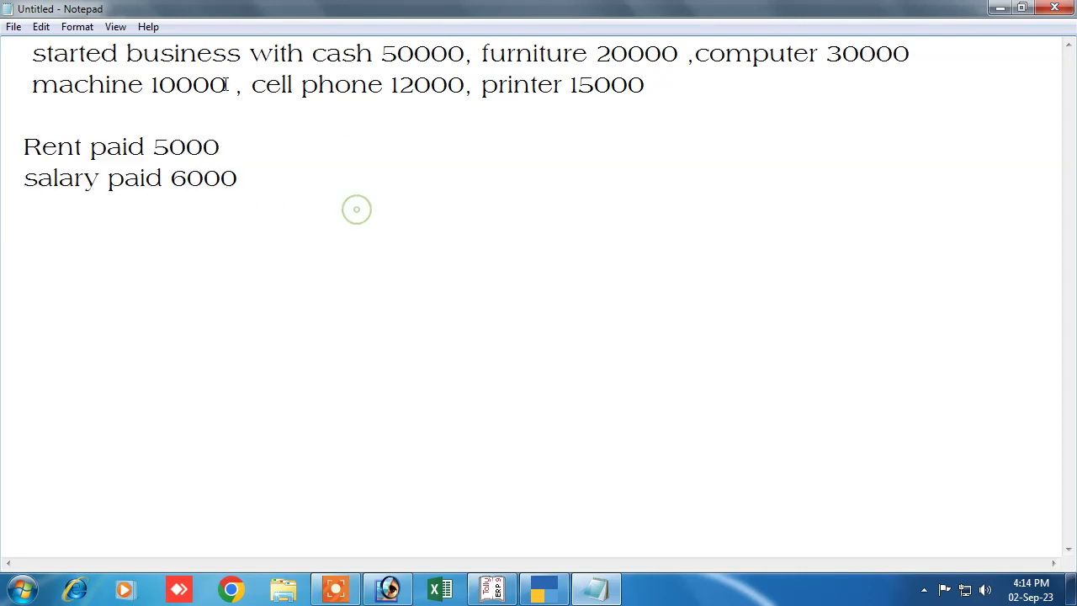
drag(313, 56, 467, 60)
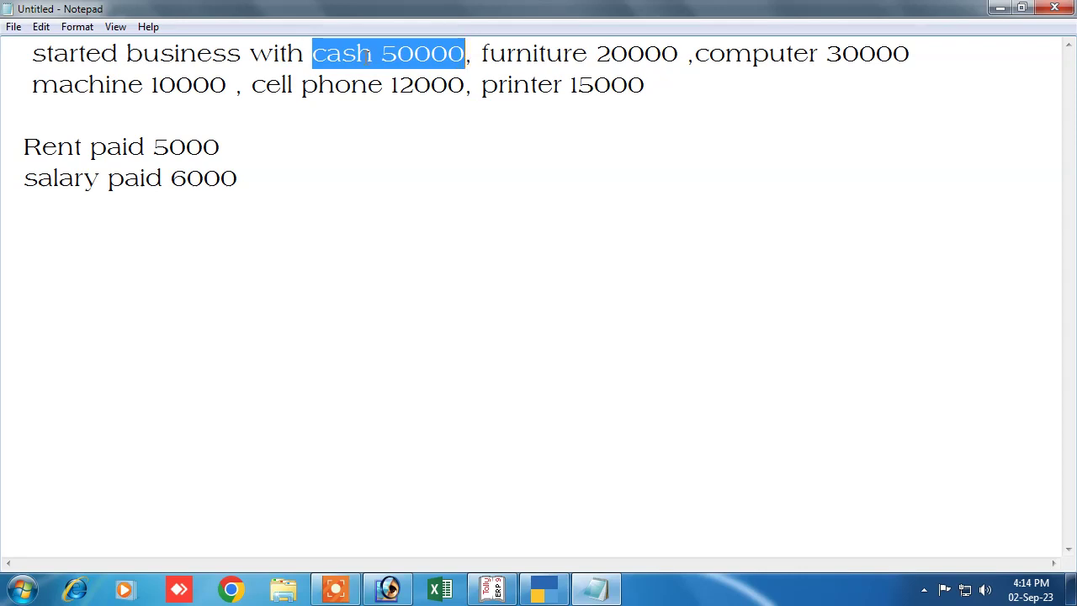
Highlight the furniture, computer, machine, cell phone and printer amounts in the Notepad transaction list one after another
click(336, 57)
drag(313, 56, 680, 55)
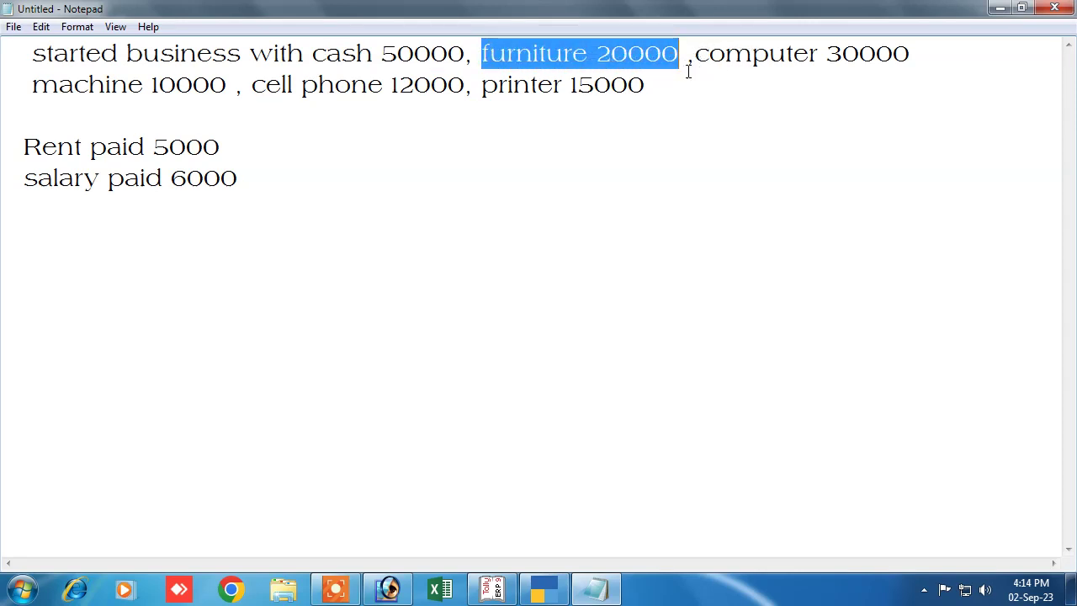
drag(752, 59, 841, 59)
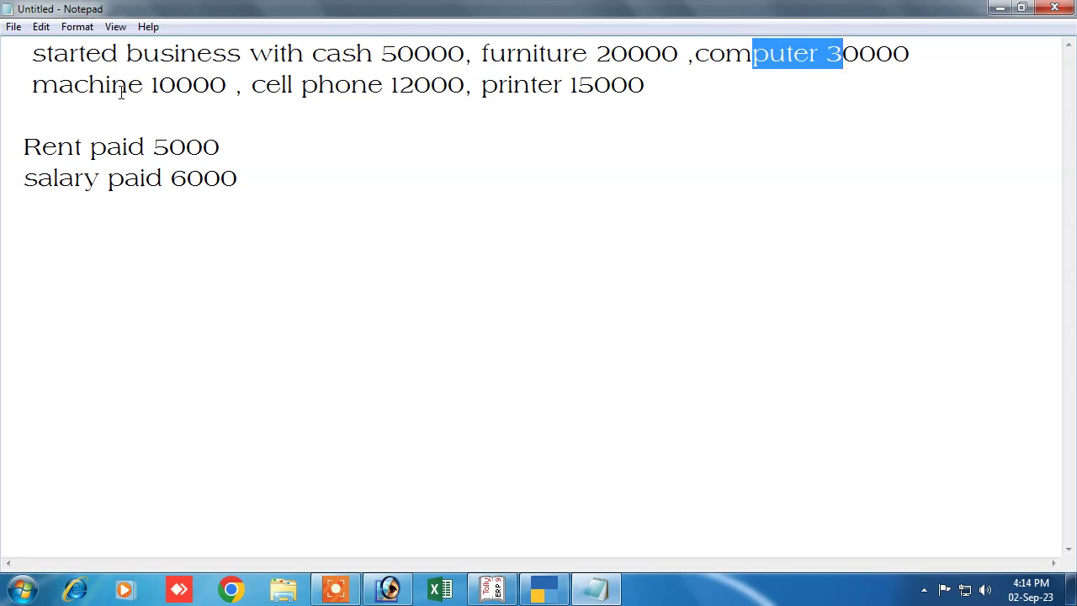
drag(110, 84, 240, 89)
drag(349, 84, 718, 98)
click(644, 132)
Switch to TallyPrime, change the voucher type to Receipt and credit the Capital ledger with 50,000
click(544, 589)
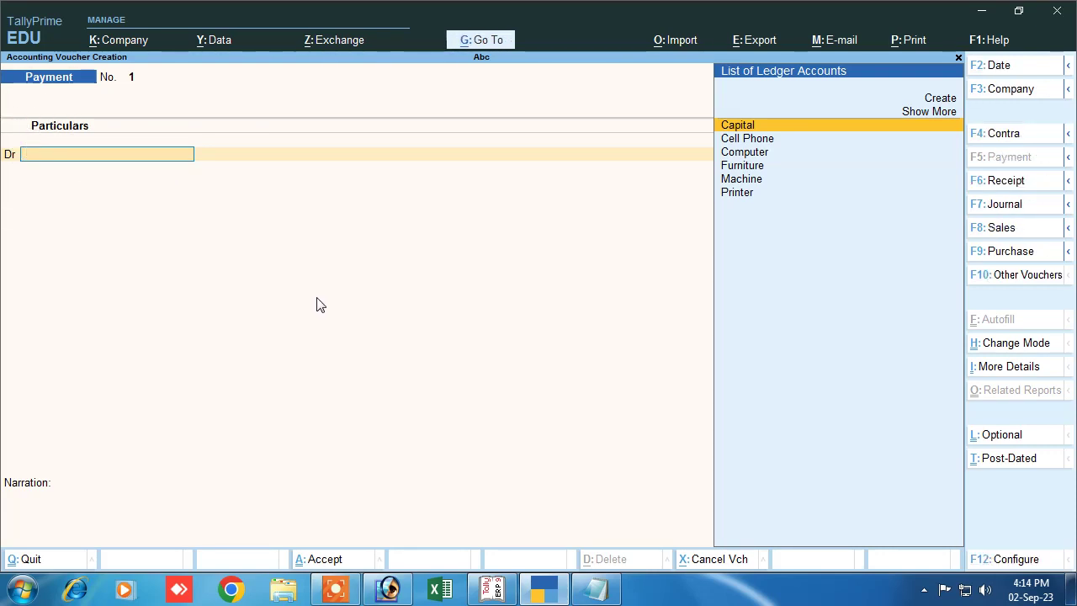
click(1001, 181)
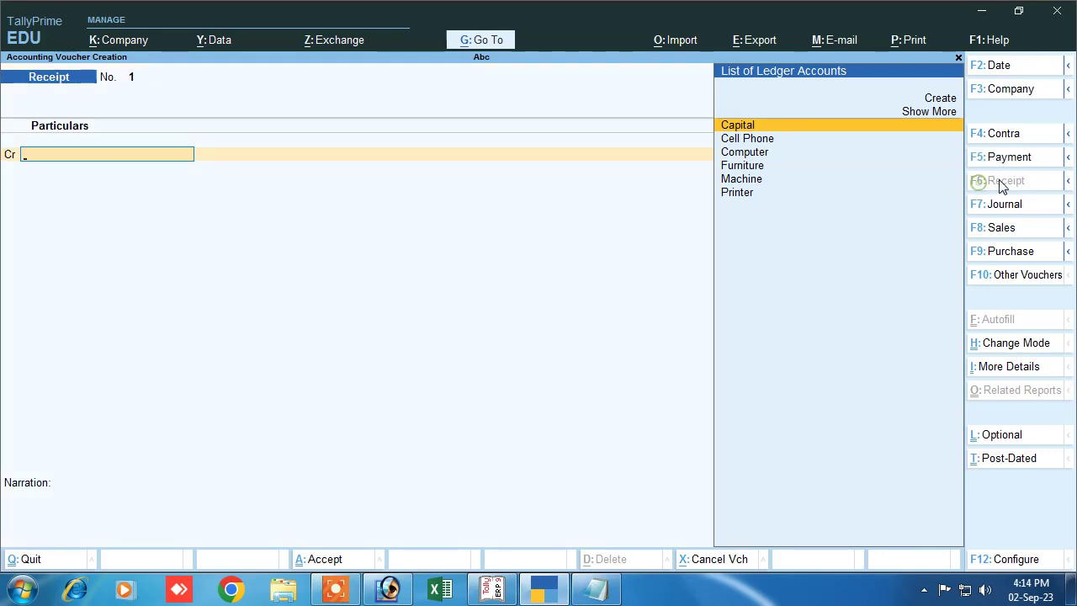
click(991, 189)
key(Return)
text(50,0)
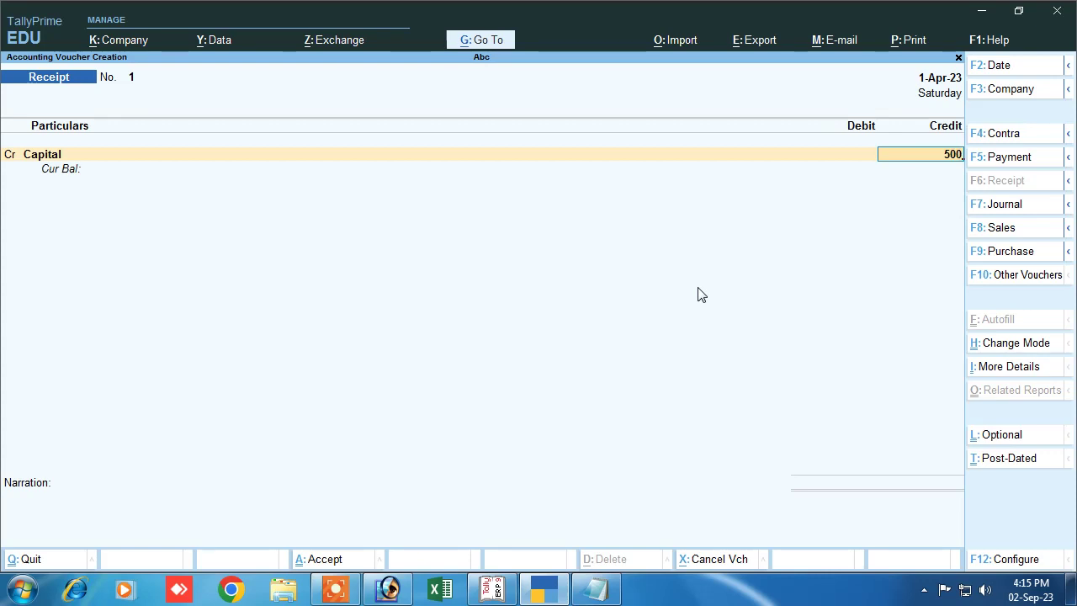
text(00)
key(Return)
Add a second credit line to the receipt voucher for the Computer ledger with an amount of 30,000
key(Return)
key(BackSpace)
text(cr)
key(Return)
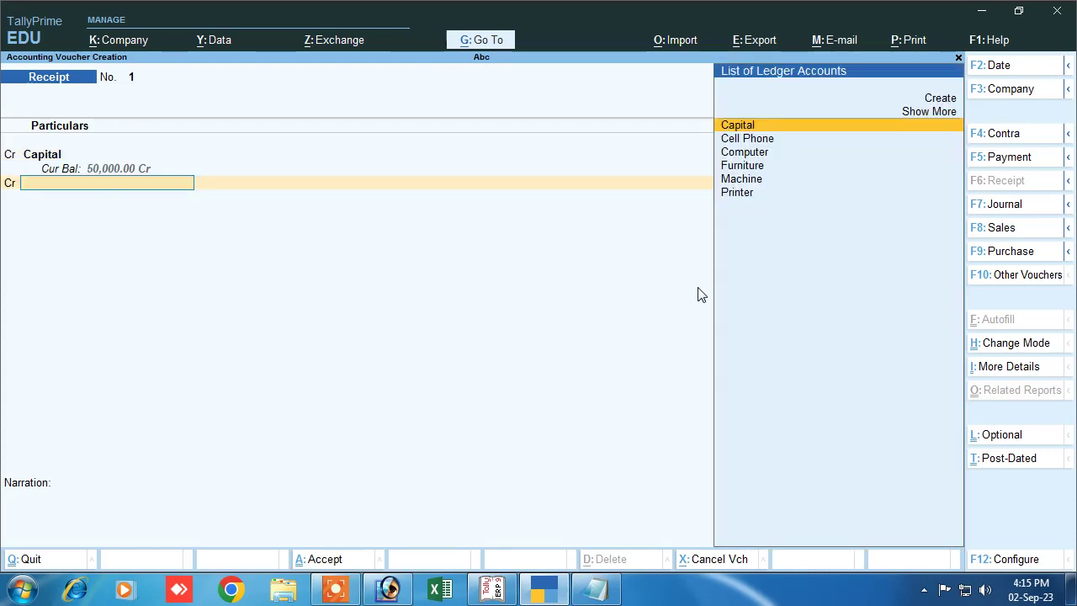
key(Down)
key(Down)
key(Down)
key(Down)
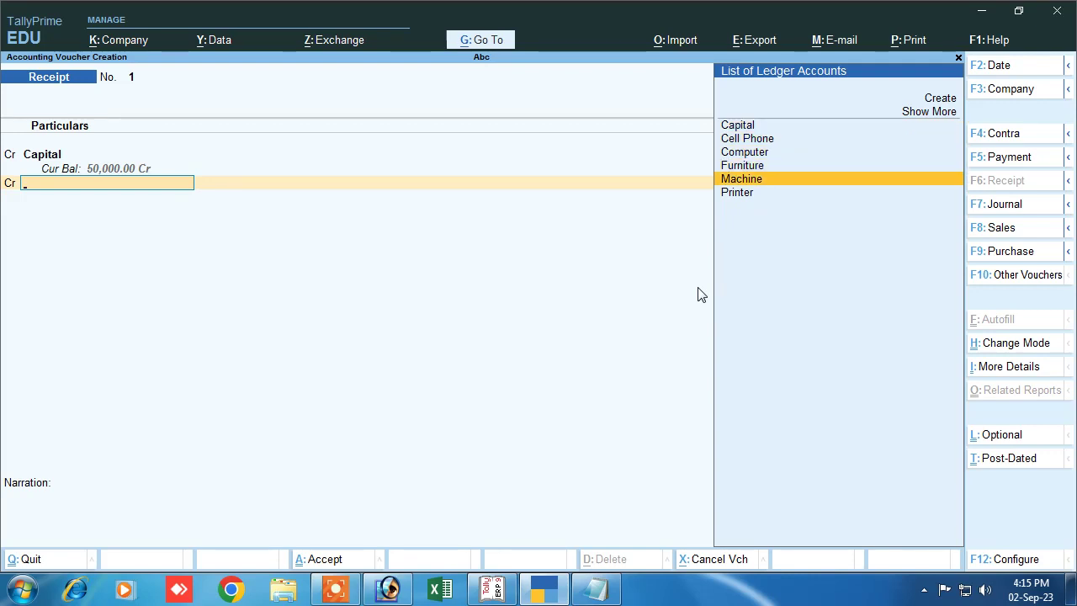
key(Up)
key(Up)
key(Return)
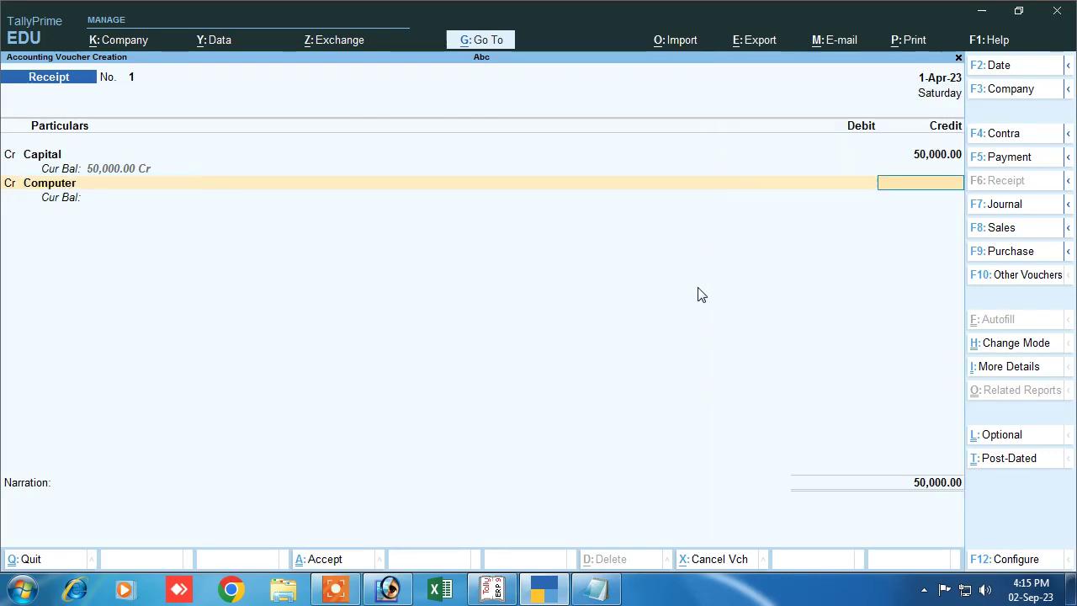
text(30,000)
key(Return)
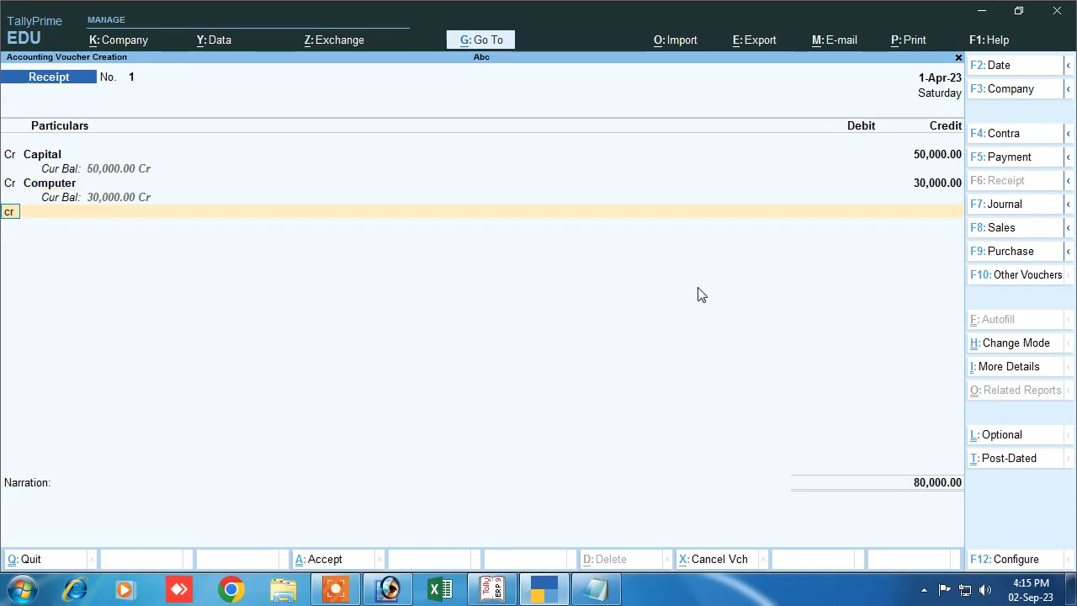
Add a credit line for the Furniture ledger with an amount of 20,000
key(Return)
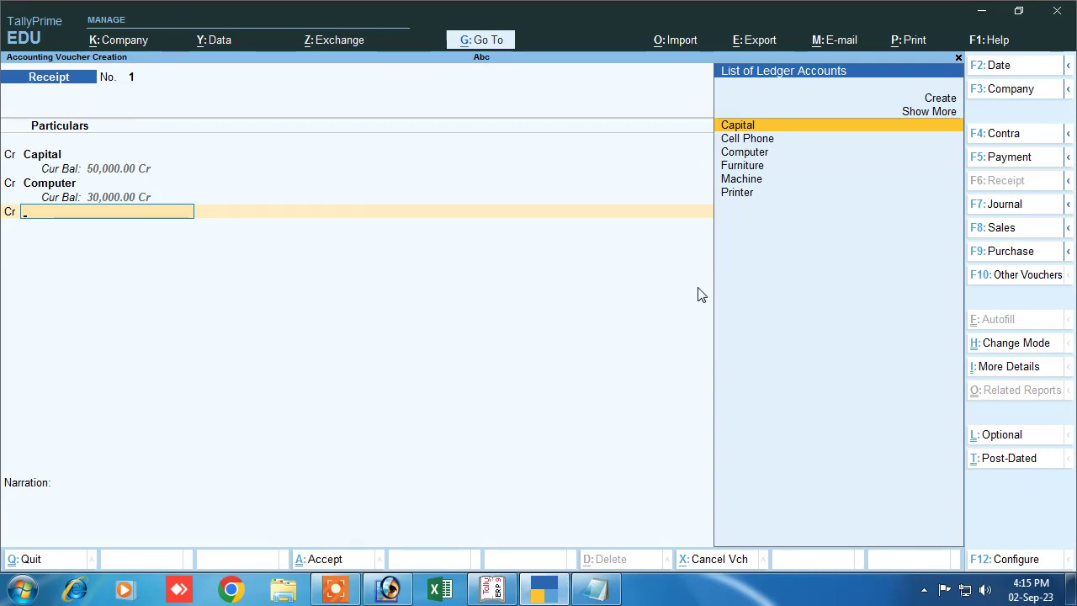
key(Down)
key(Down)
key(Down)
key(Return)
text(2000)
key(Return)
Add a credit line for the Machine ledger with an amount of 10,000
key(c)
key(Return)
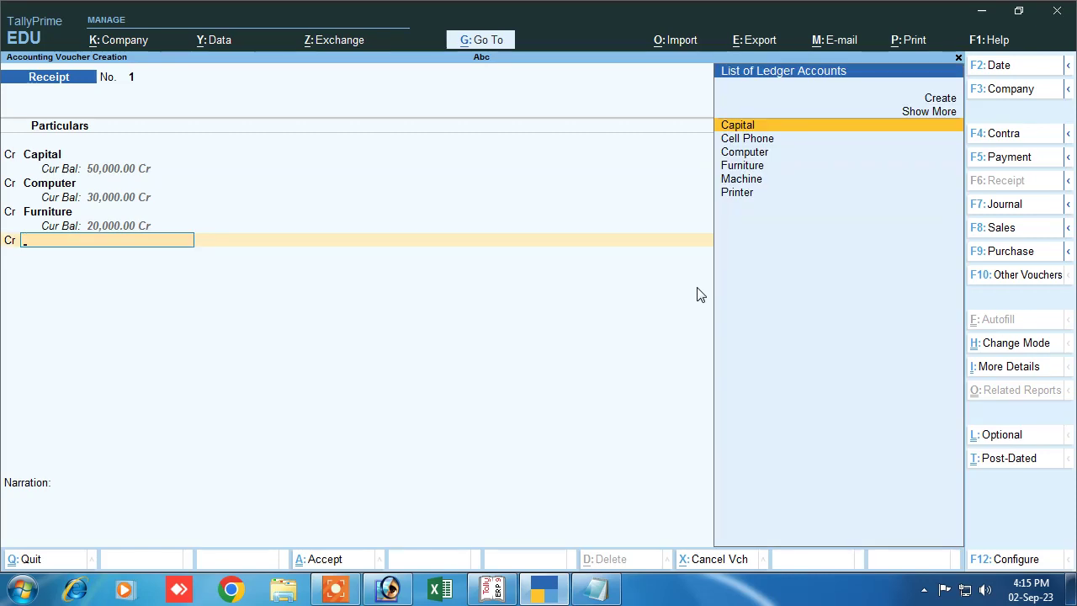
key(Down)
key(Down)
key(Down)
key(Down)
key(Return)
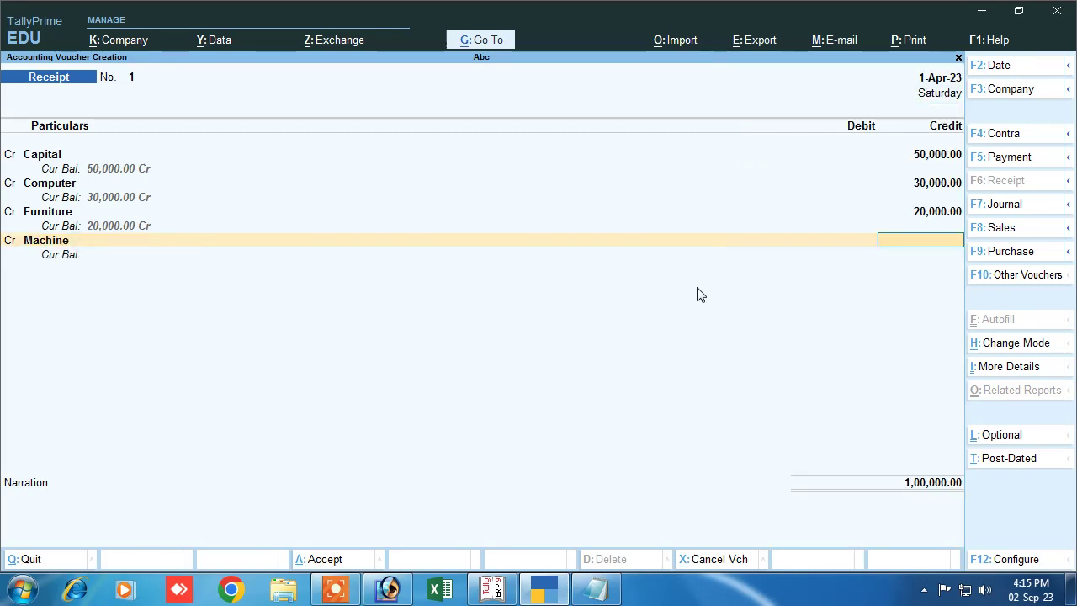
text(10000)
key(Return)
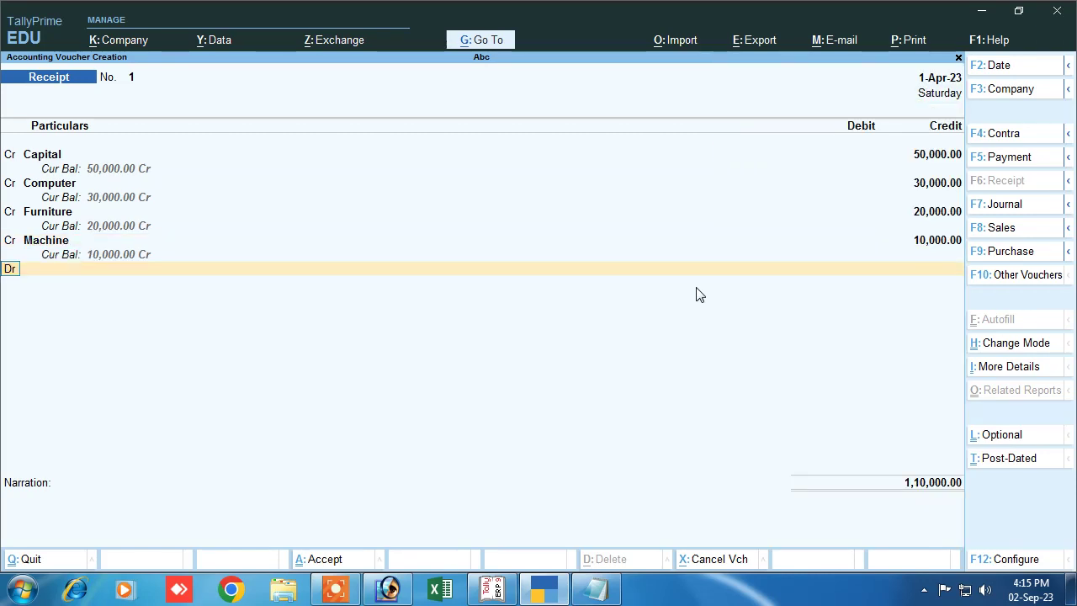
Add a credit line for the Cell Phone ledger with an amount of 12,000
key(Return)
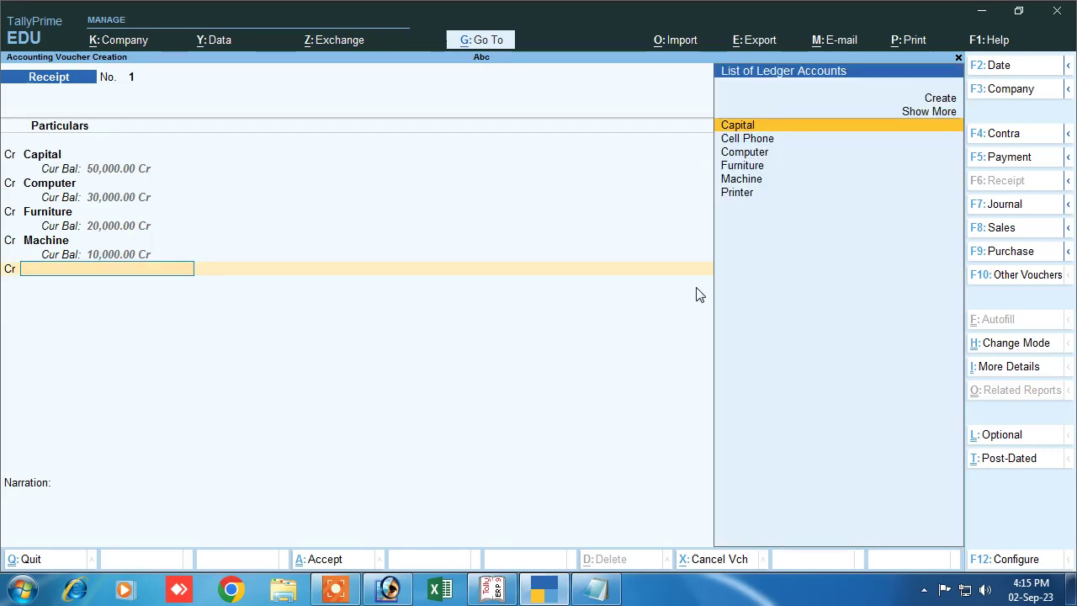
key(Down)
key(Return)
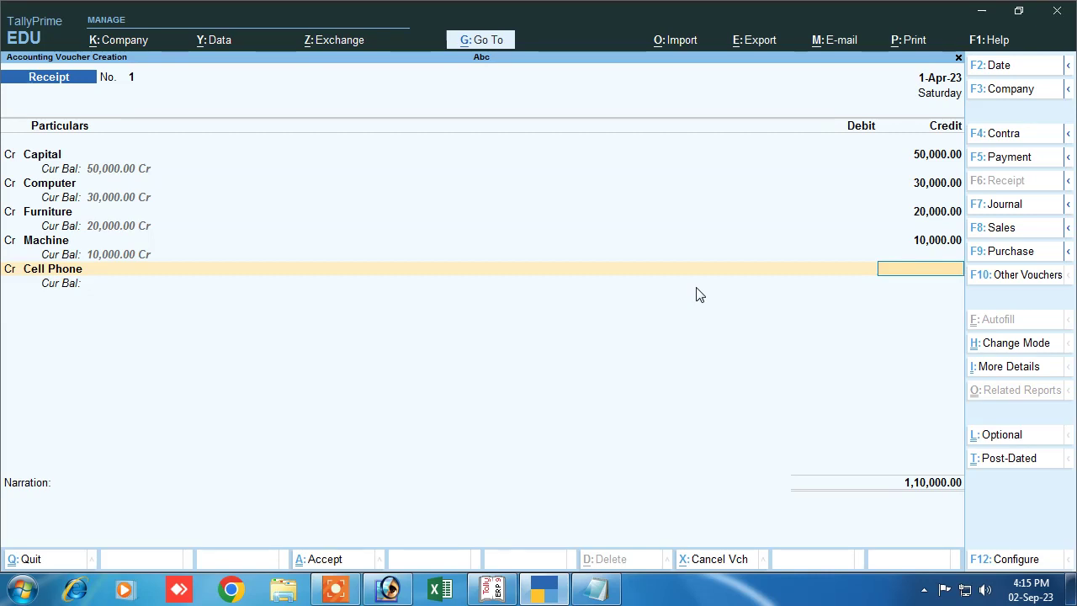
key(Return)
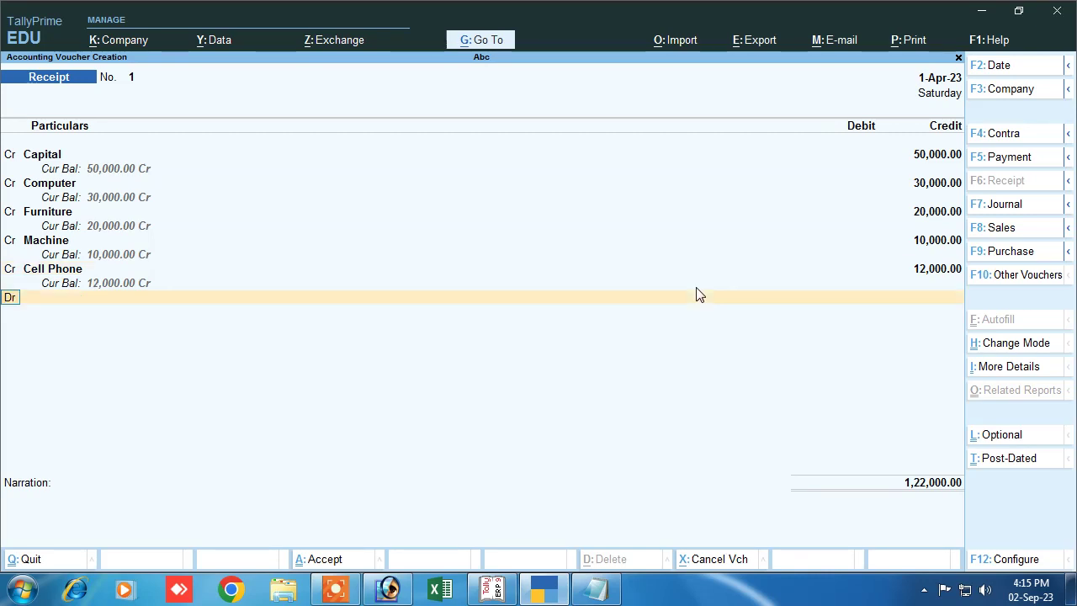
Add a credit line for the Printer ledger with an amount of 15,000
key(Return)
key(BackSpace)
key(Return)
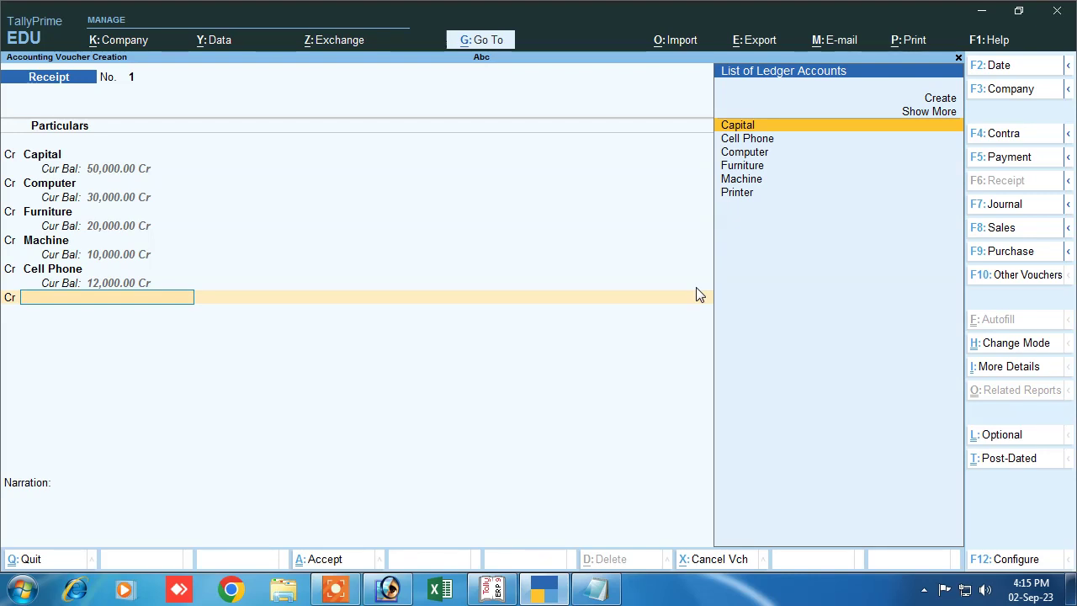
key(Down)
key(Down)
key(Down)
key(Down)
key(Down)
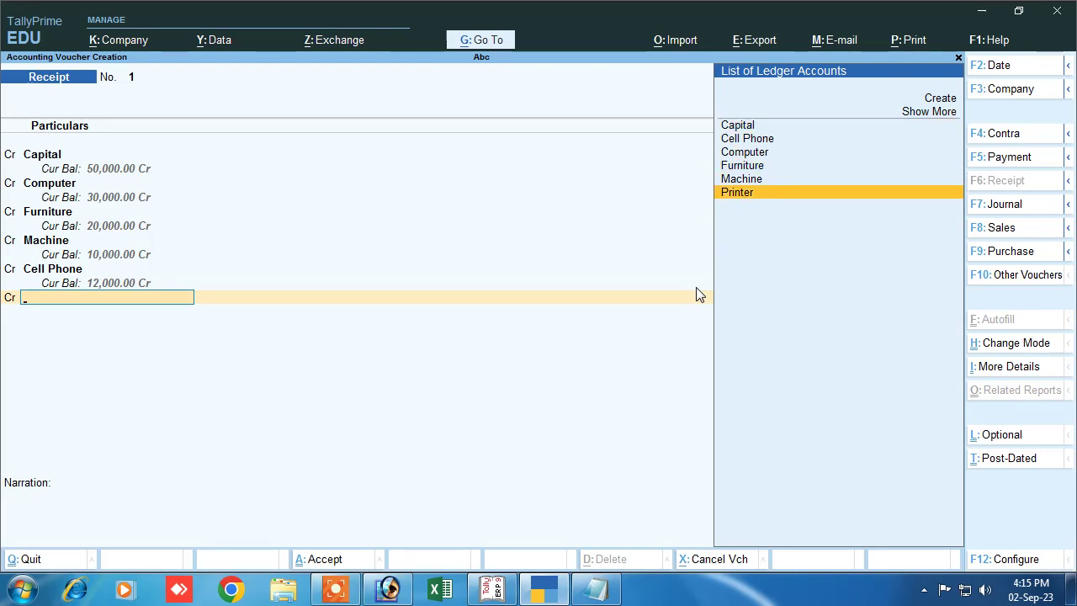
key(Return)
text(15,000)
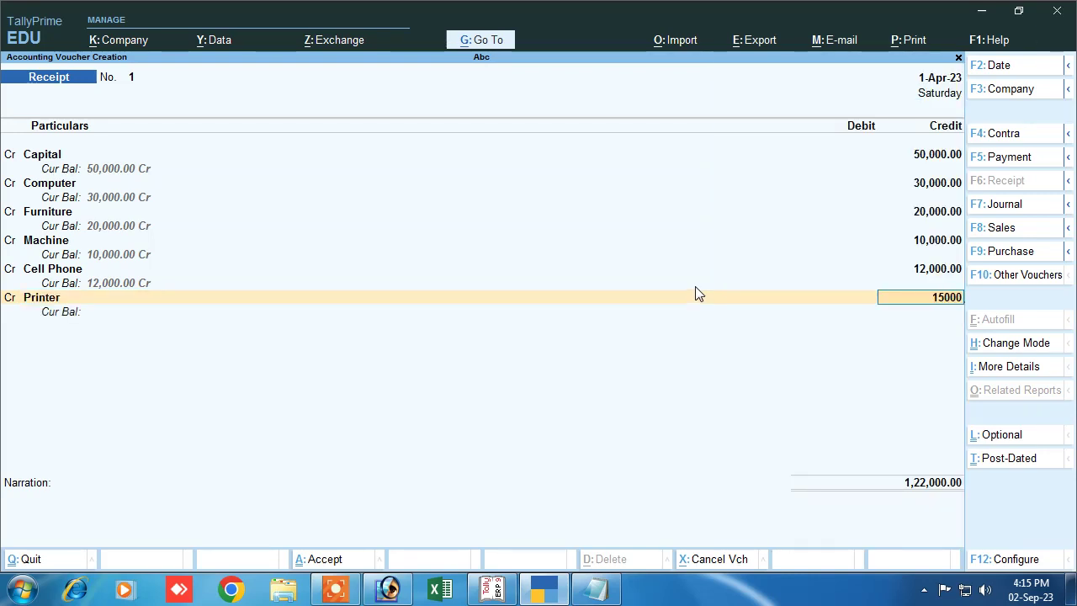
key(Return)
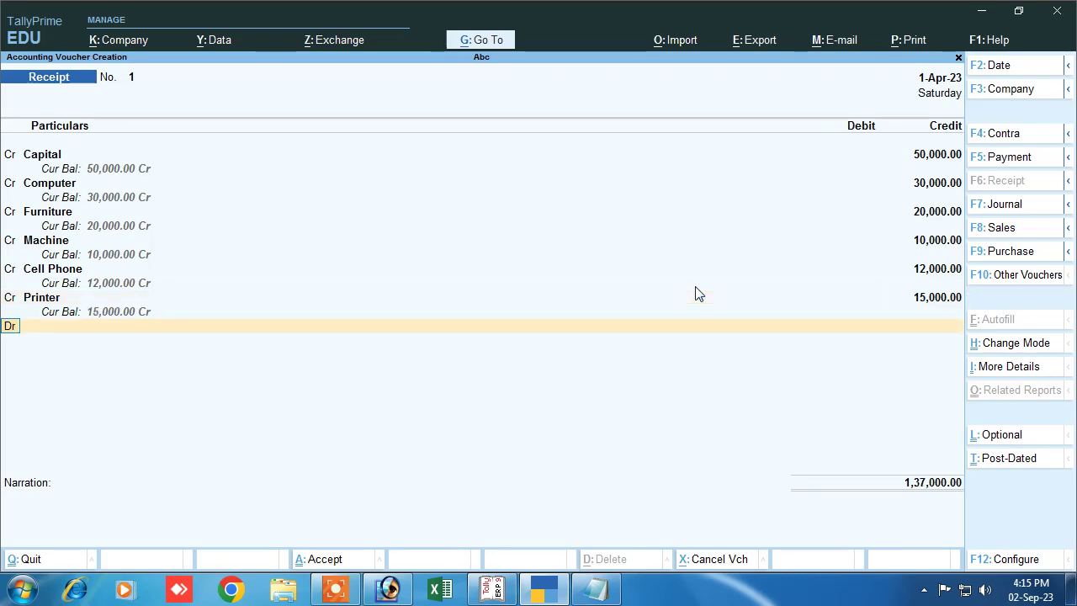
Switch to Notepad and check the starting cash and asset amounts against the voucher entries
click(594, 589)
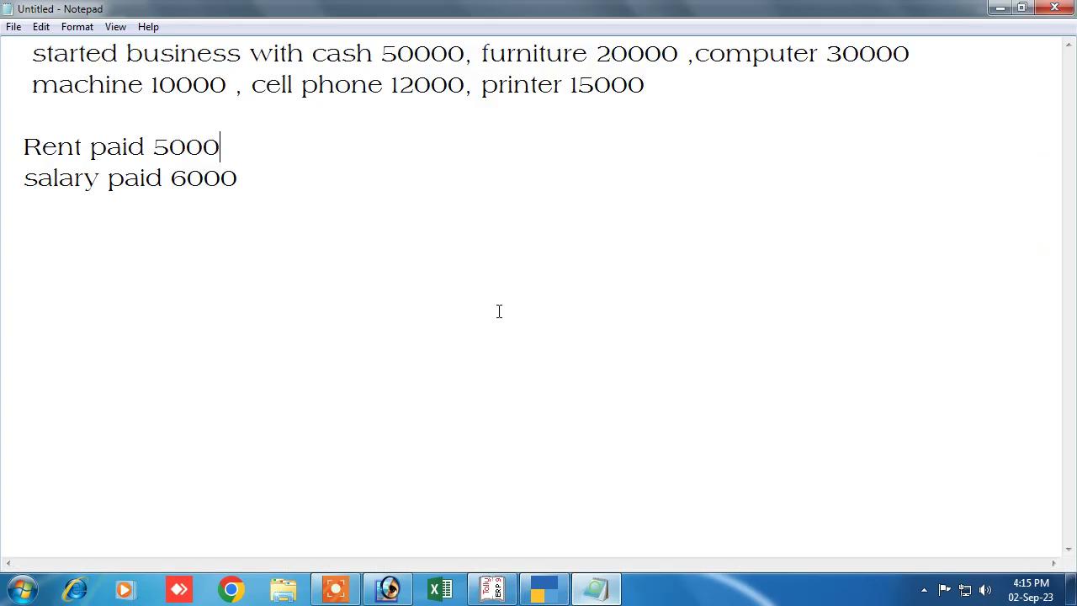
drag(322, 54, 914, 70)
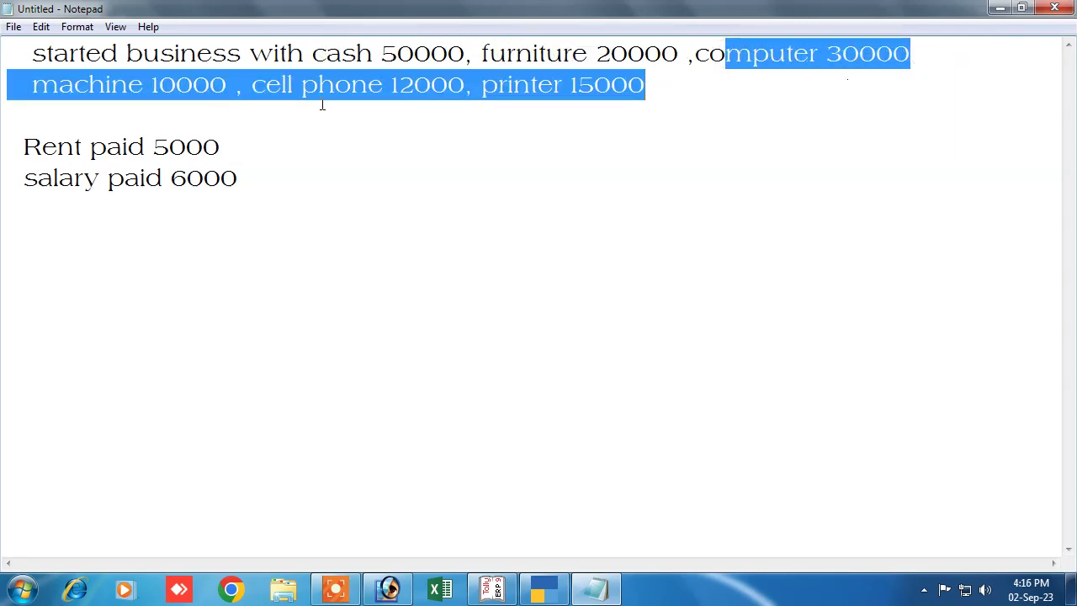
drag(227, 84, 645, 84)
drag(299, 84, 645, 84)
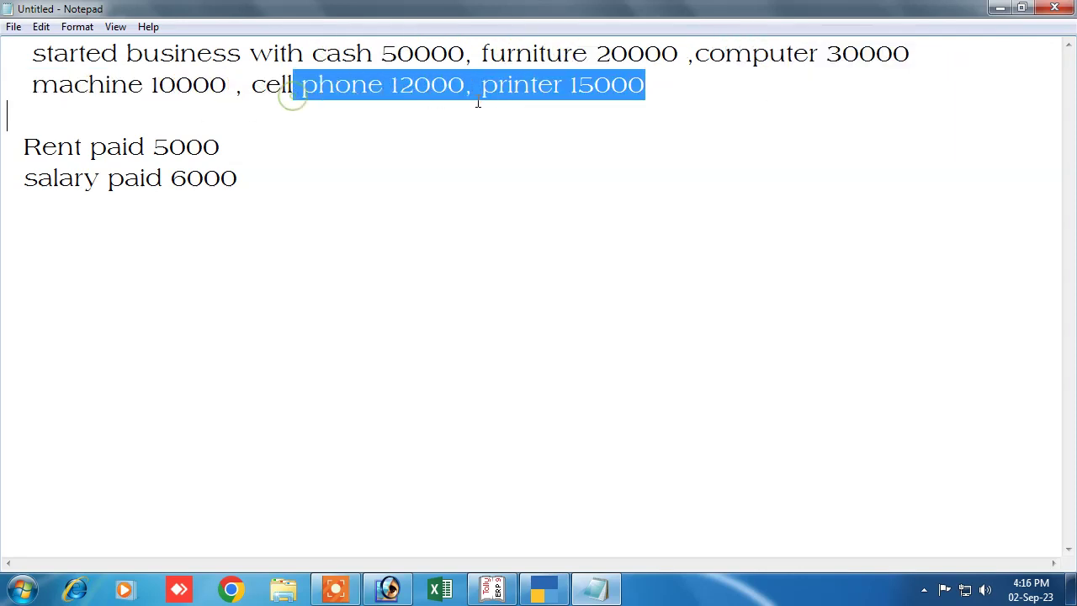
click(558, 92)
Return to TallyPrime and debit the Cash ledger with the full 1,37,000 in the receipt voucher
click(492, 589)
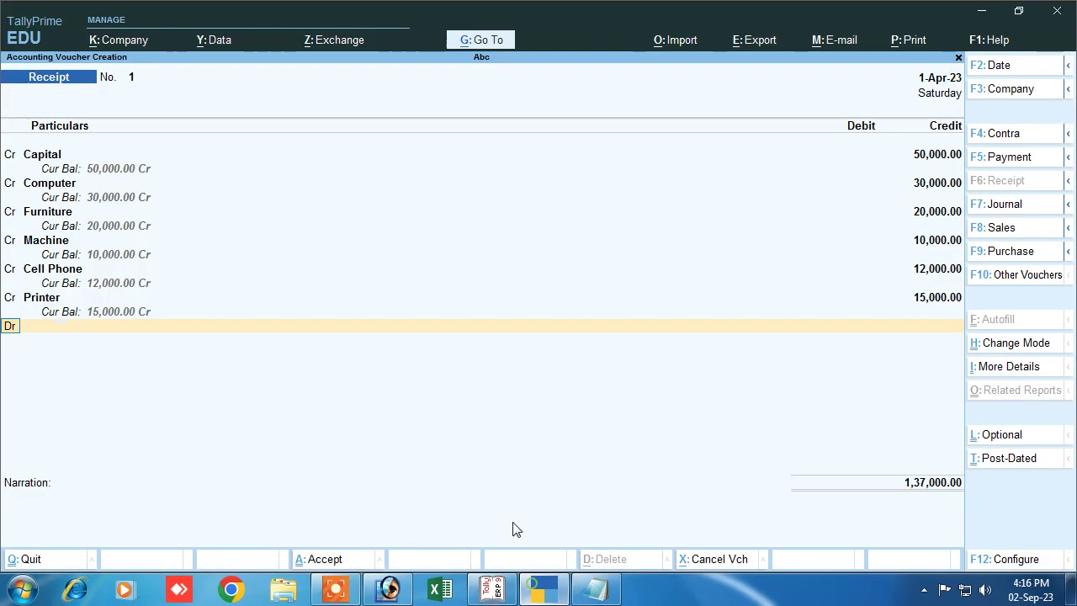
key(Return)
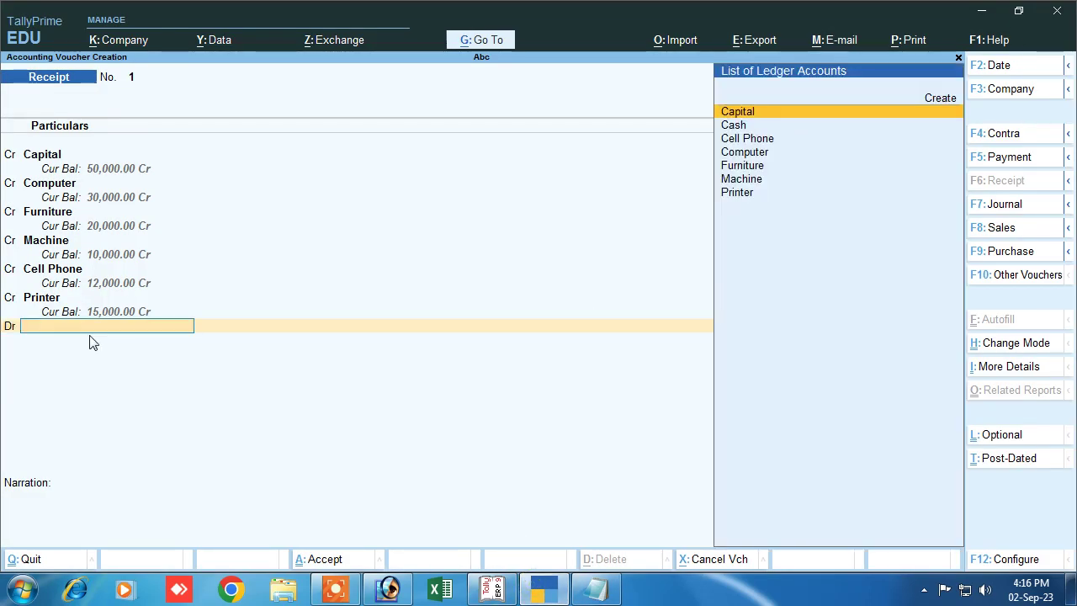
key(Down)
key(Return)
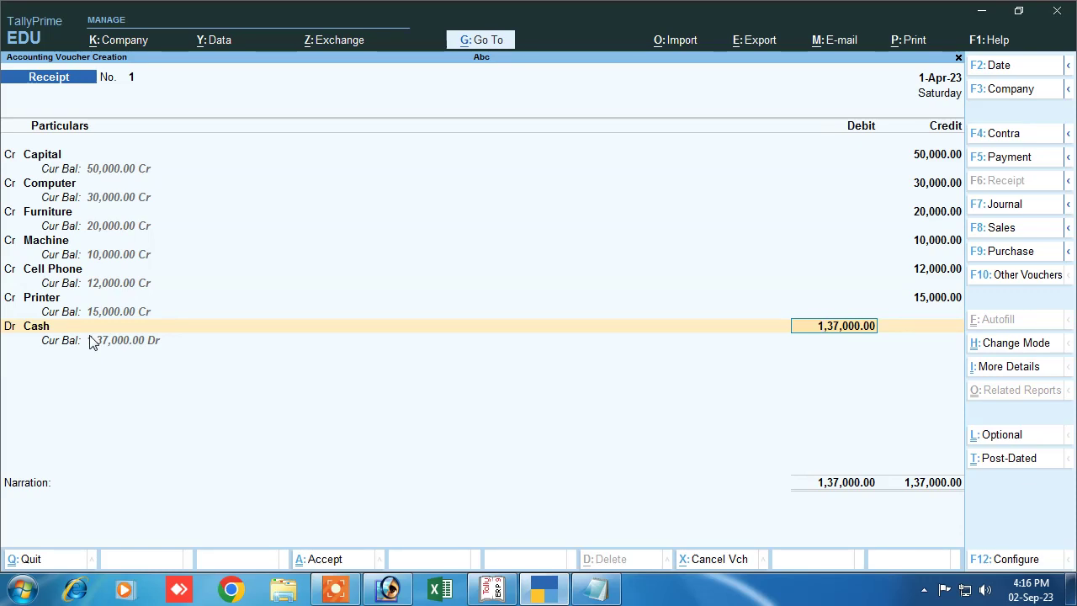
key(Return)
Enter the narration "being start a new business" and save the receipt voucher
text(b)
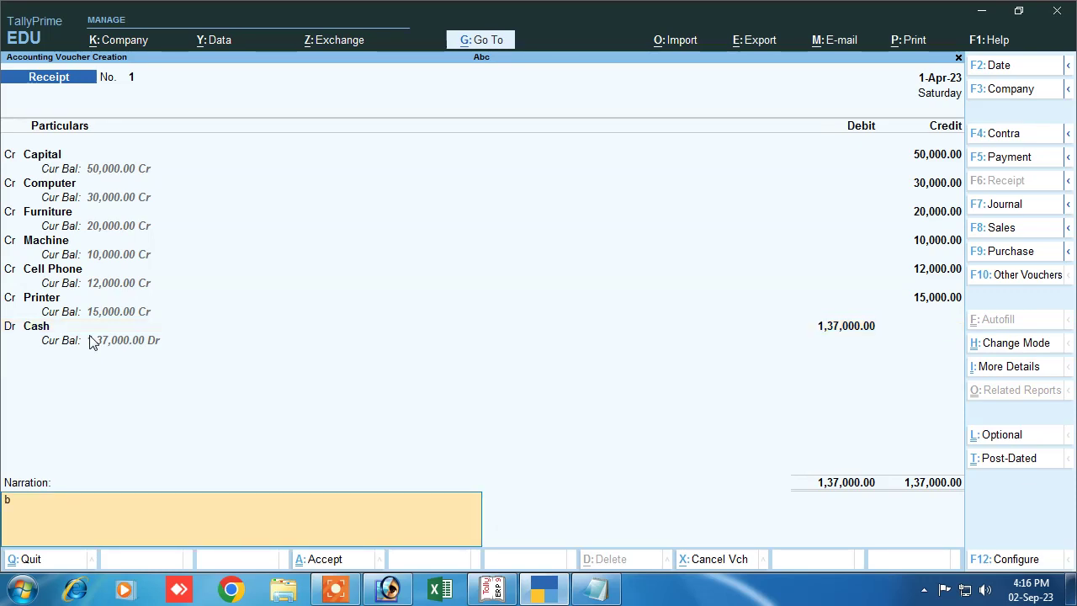
text(eing start a new bu)
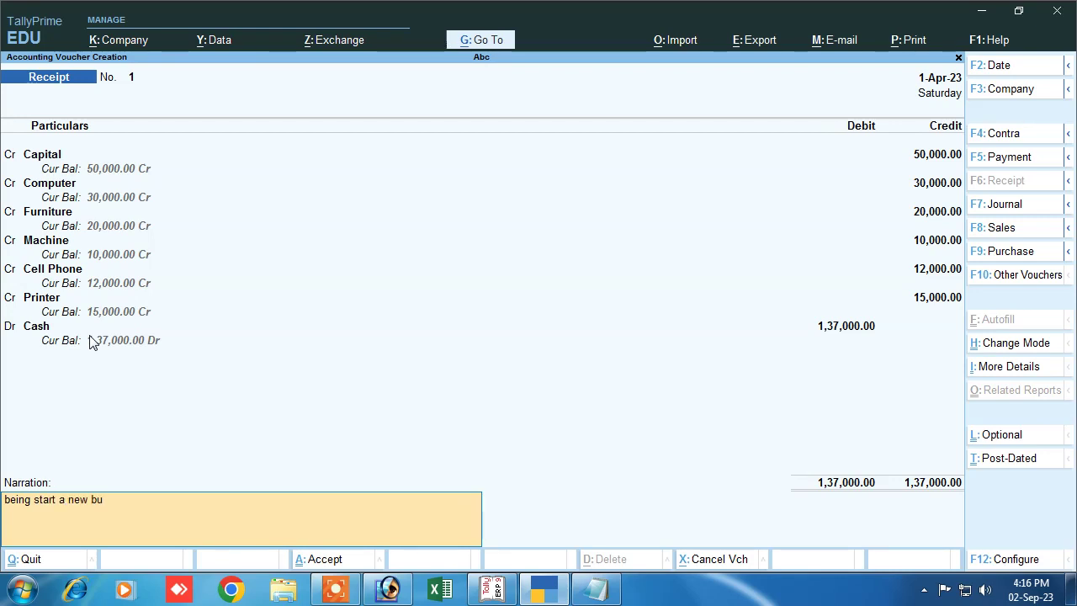
key(BackSpace)
key(Return)
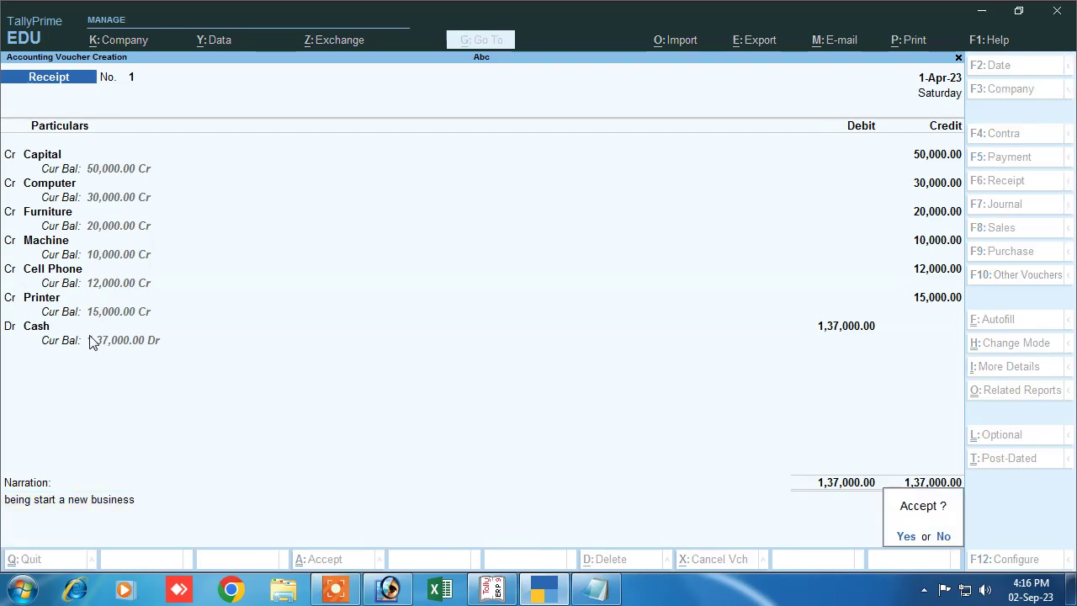
key(Return)
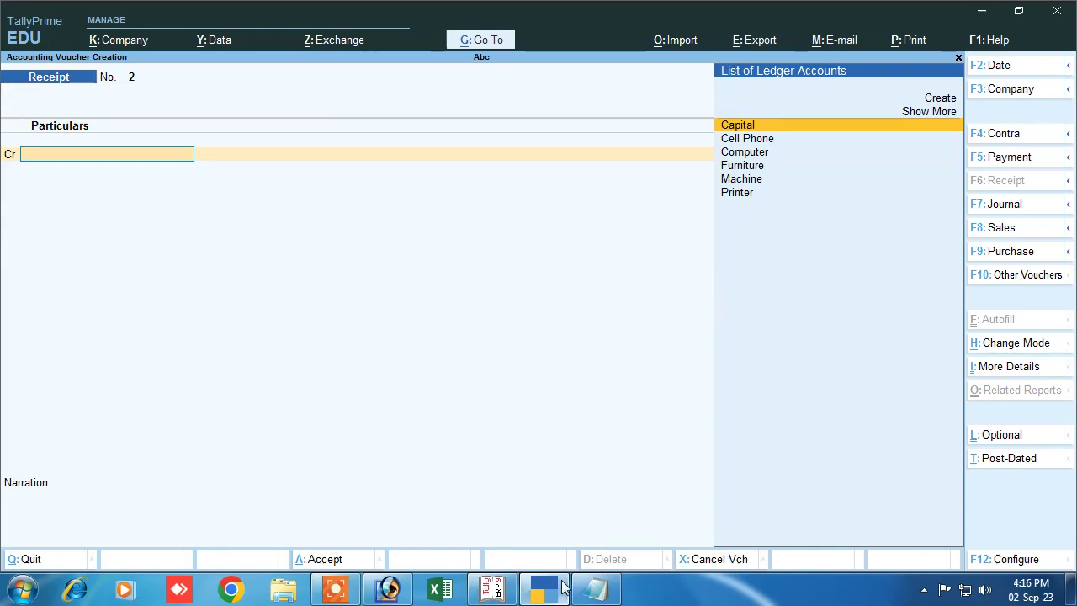
Highlight the business-start transaction lines in Notepad, and return to TallyPrime
click(594, 589)
drag(45, 55, 507, 146)
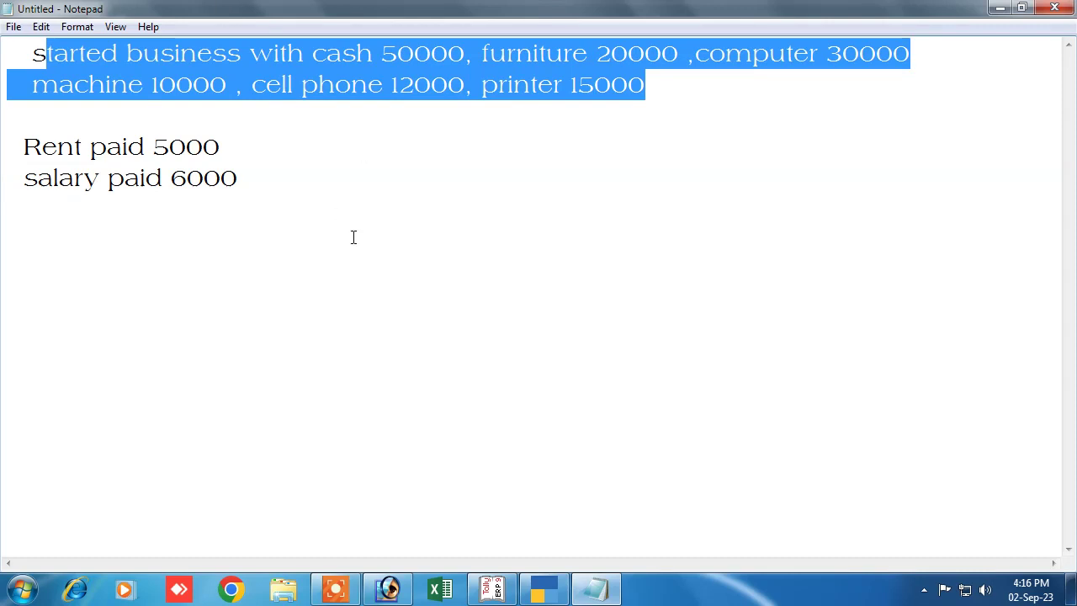
click(555, 592)
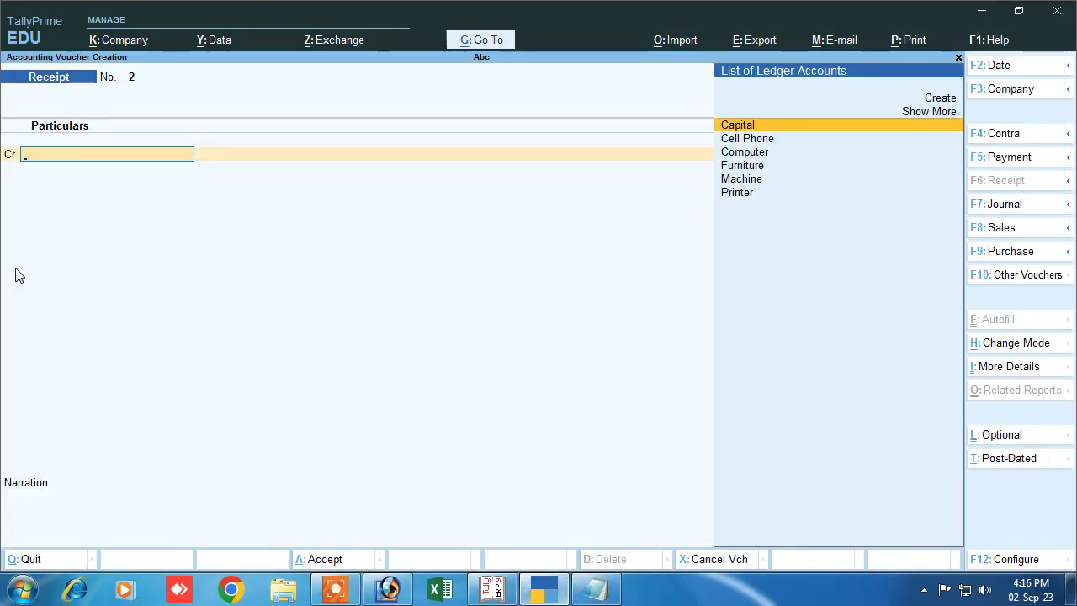
Switch to a payment voucher and create a Rent ledger under Indirect Expenses for its debit line
click(994, 162)
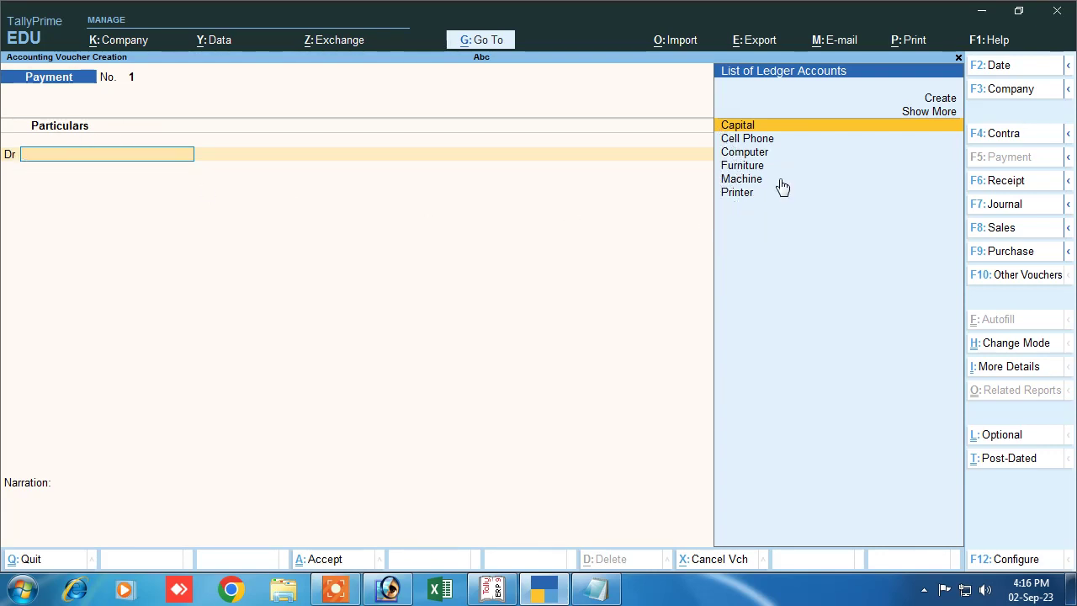
click(947, 108)
text(Rent)
key(Return)
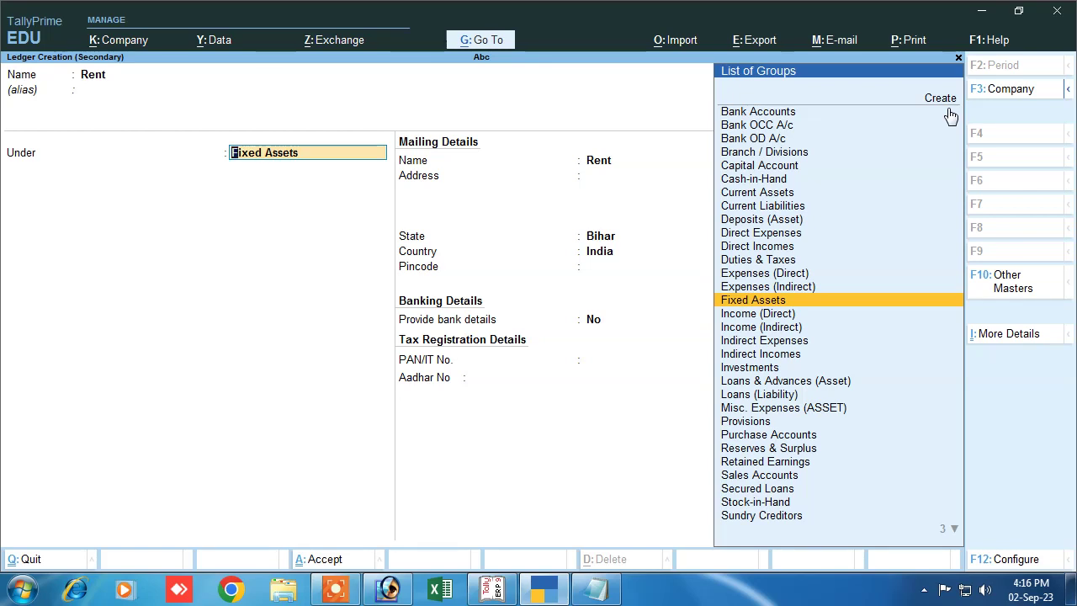
key(BackSpace)
text(I)
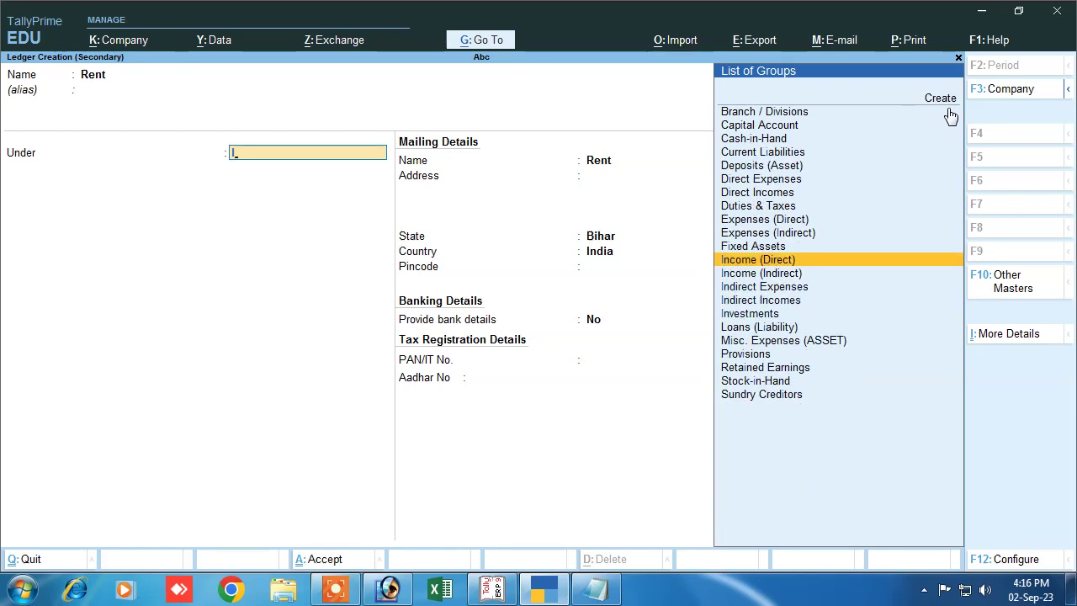
key(Down)
key(Down)
key(Return)
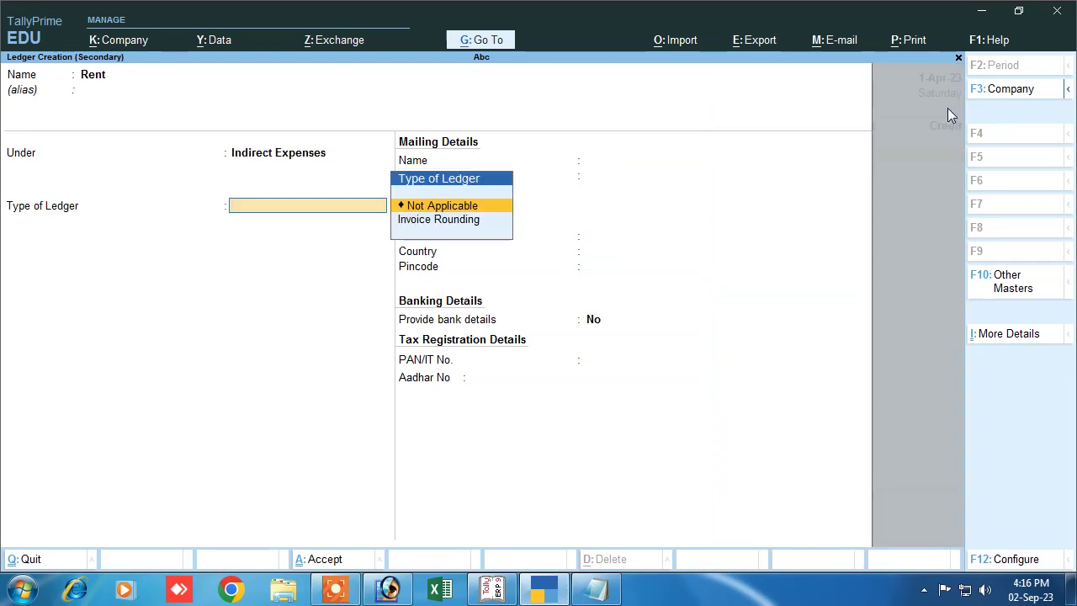
key(Return)
key(Return)
key(Return)
Debit Rent with 5,000 and credit the same amount to the Cash ledger
text(5000)
key(Return)
key(Return)
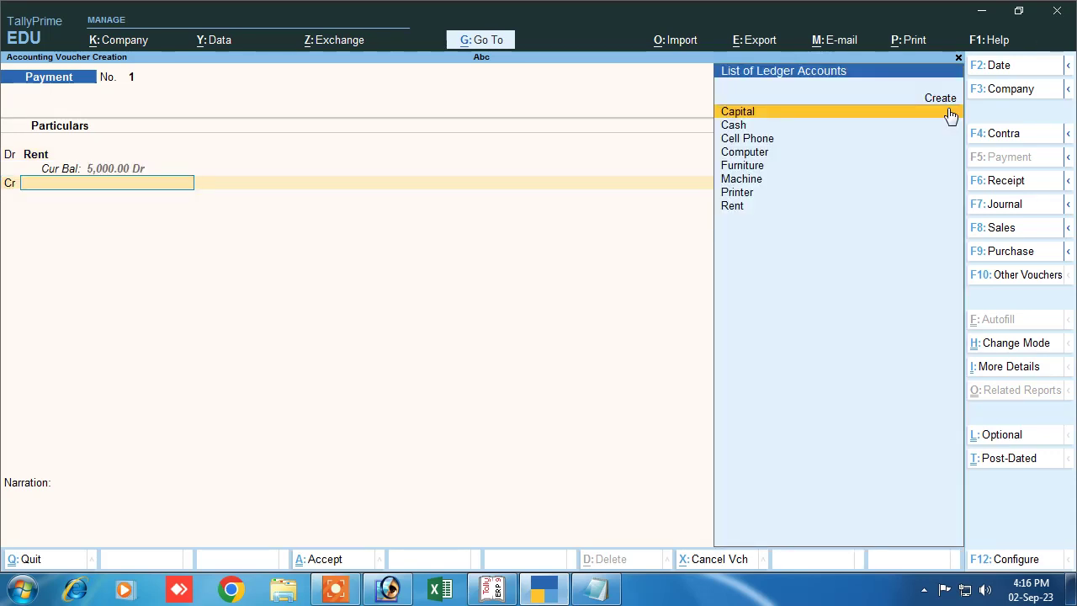
key(Down)
key(Return)
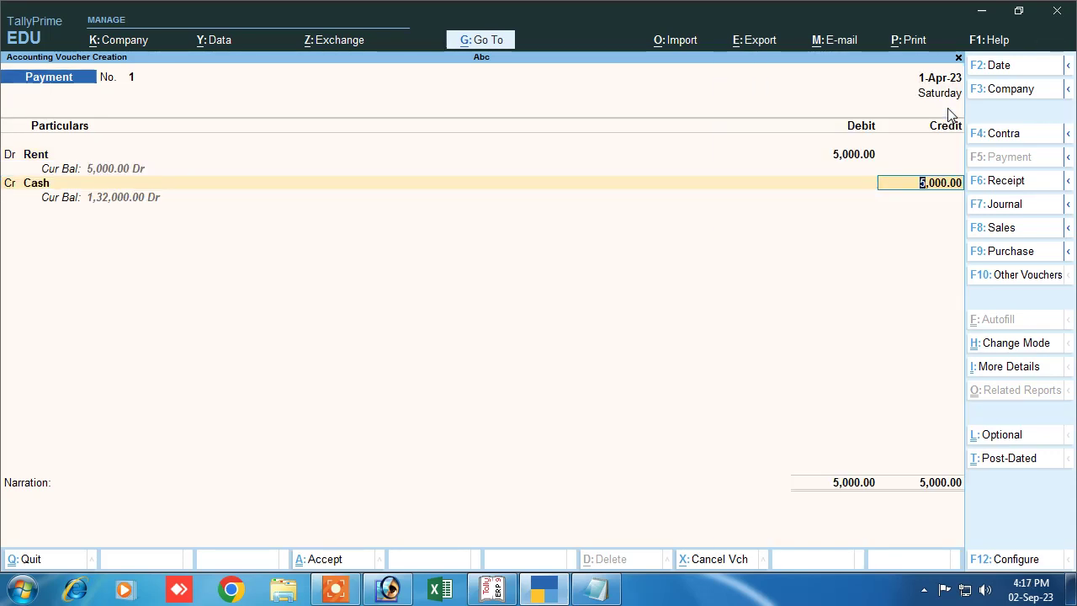
key(Return)
Enter the narration "rent paid" and save the rent payment voucher
key(Return)
key(Escape)
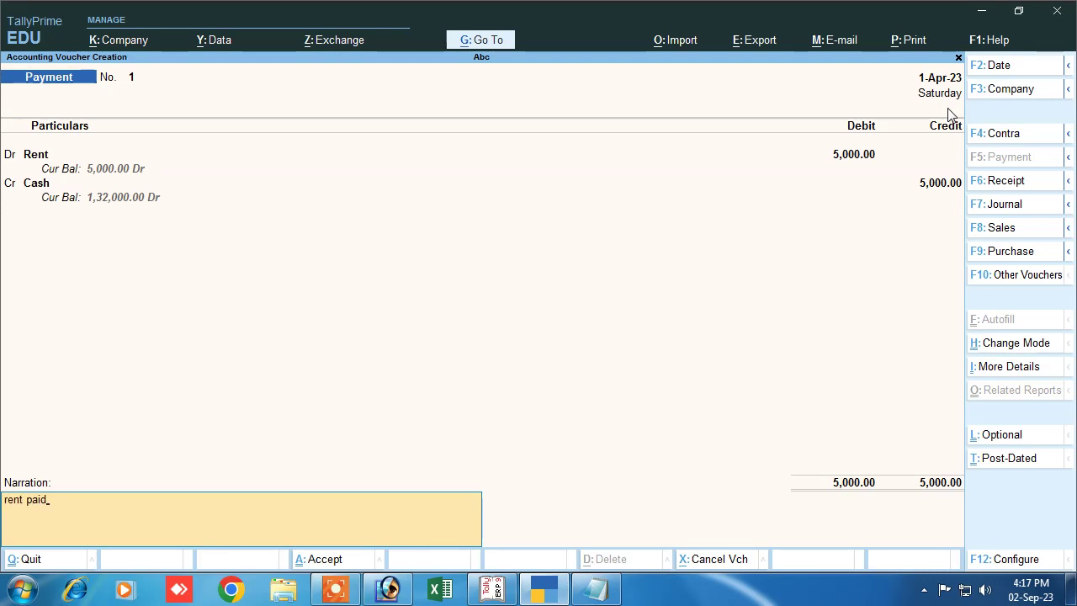
key(Return)
key(Return)
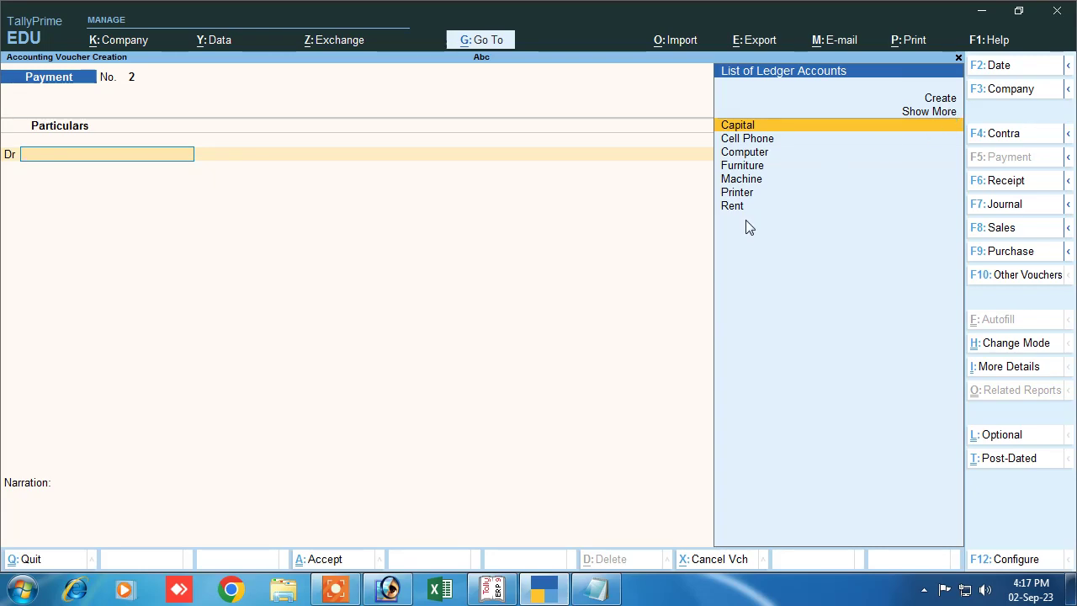
Check the next transaction in Notepad, and create a Salary ledger under Indirect Expenses for the new payment voucher in TallyPrime
click(595, 588)
click(595, 589)
key(alt+c)
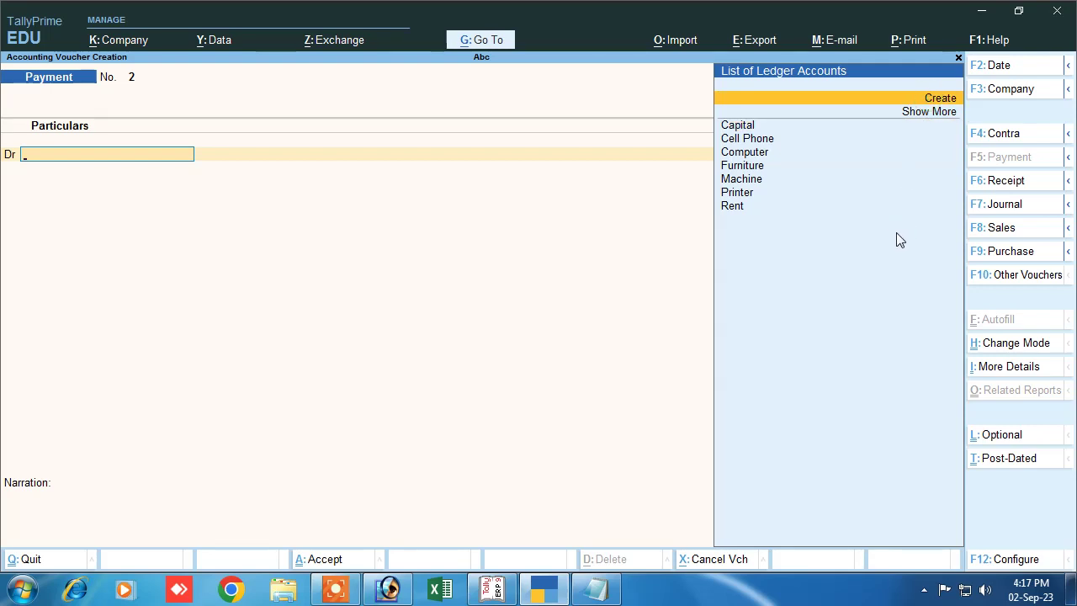
text(Salary)
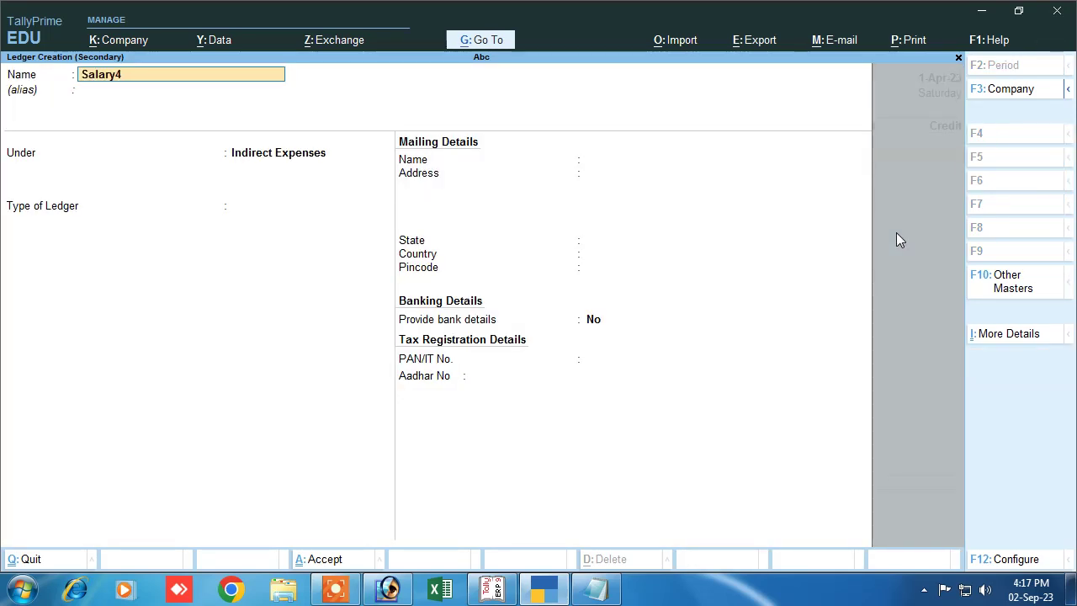
text(4)
key(BackSpace)
key(Return)
key(Return)
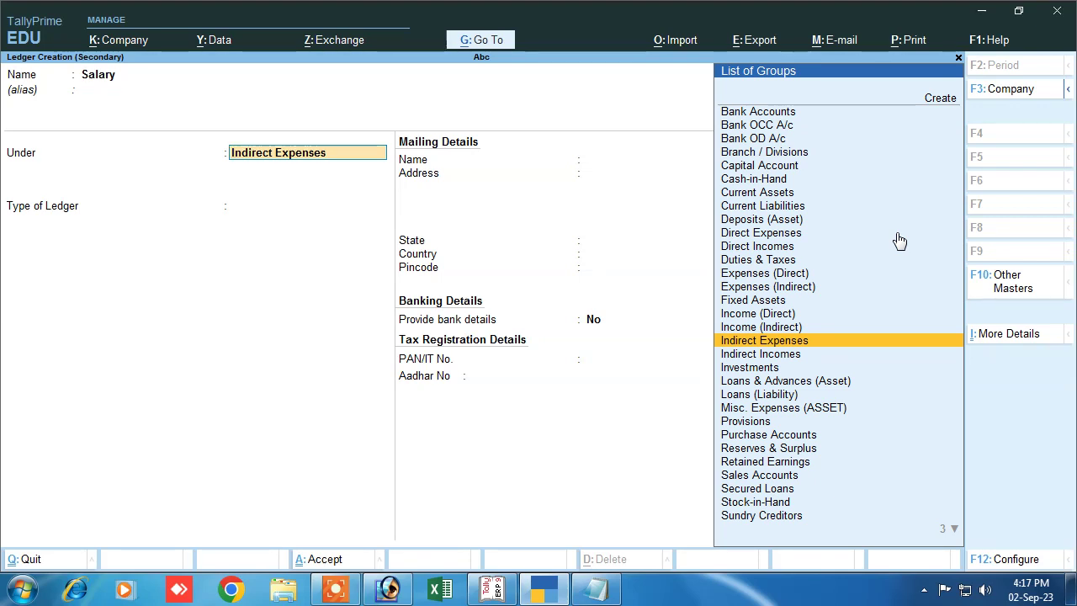
key(Return)
key(Return)
key(Return)
Debit Salary with 6,000 against Cash, and save the payment voucher with the narration "being salary paid"
text(6000)
key(Return)
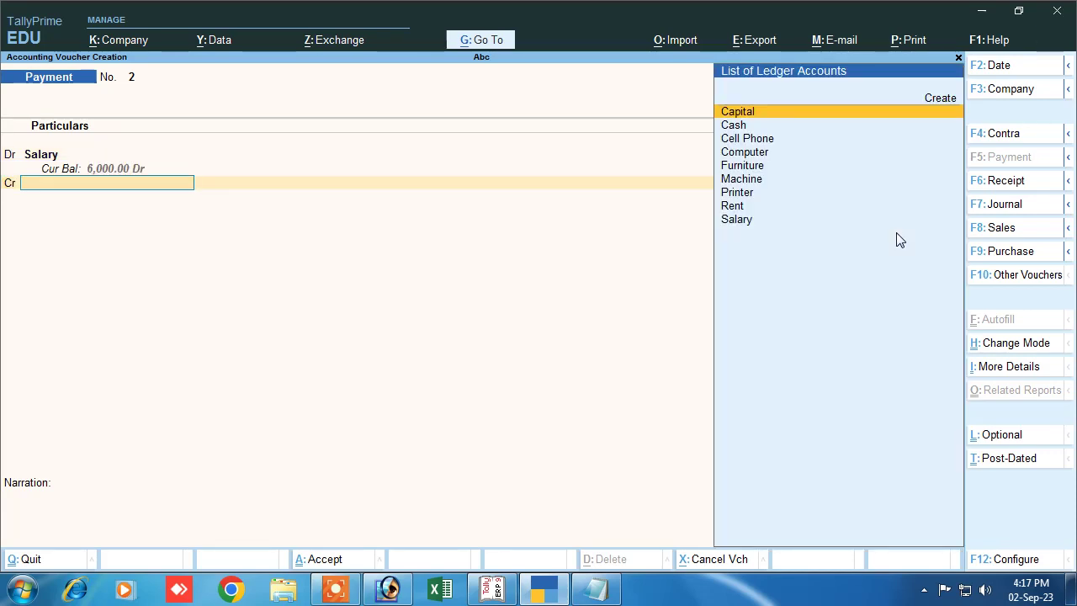
key(Down)
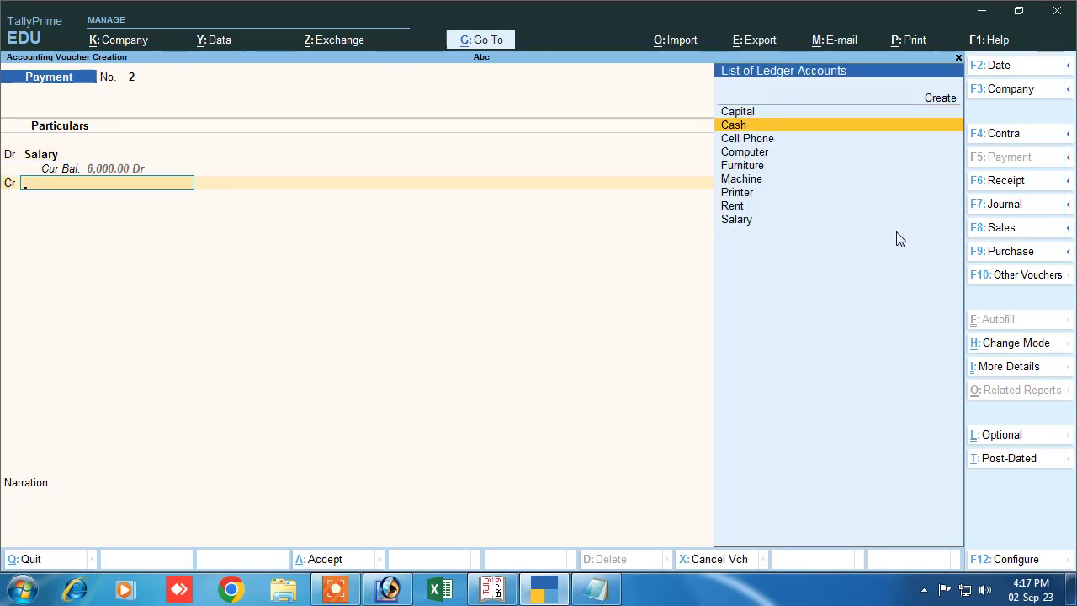
key(Return)
key(Return)
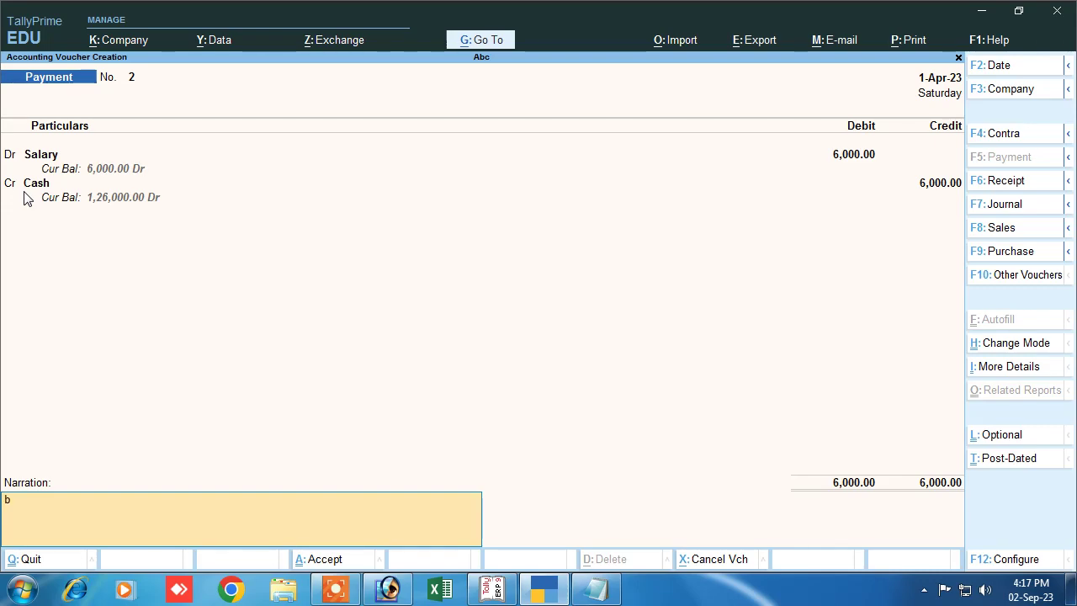
text(lar)
key(Return)
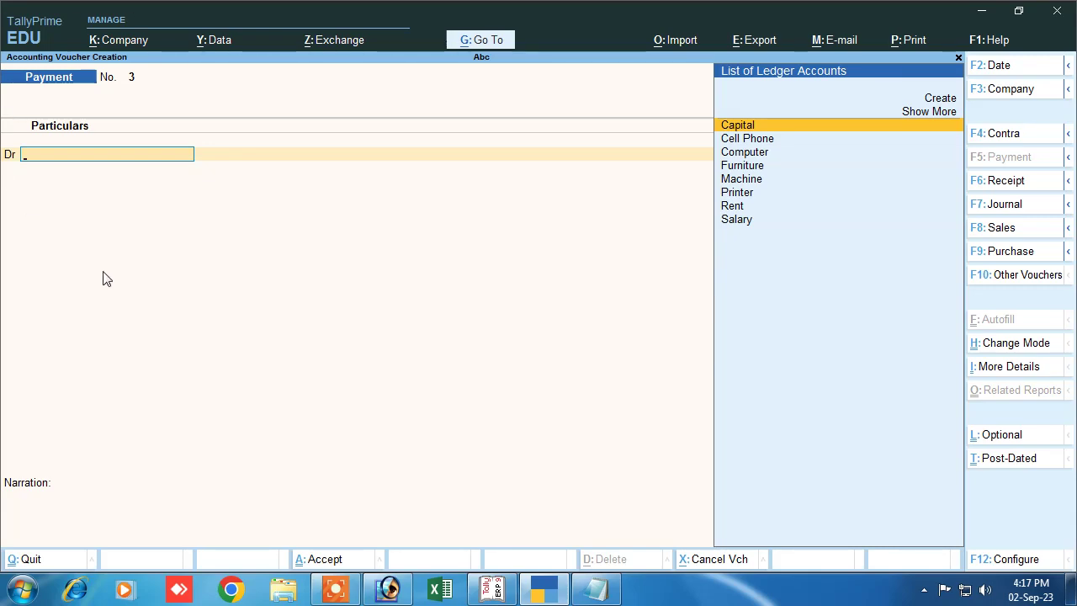
Leave voucher entry and open the Day Book
key(Escape)
key(y)
key(Up)
key(Up)
key(Up)
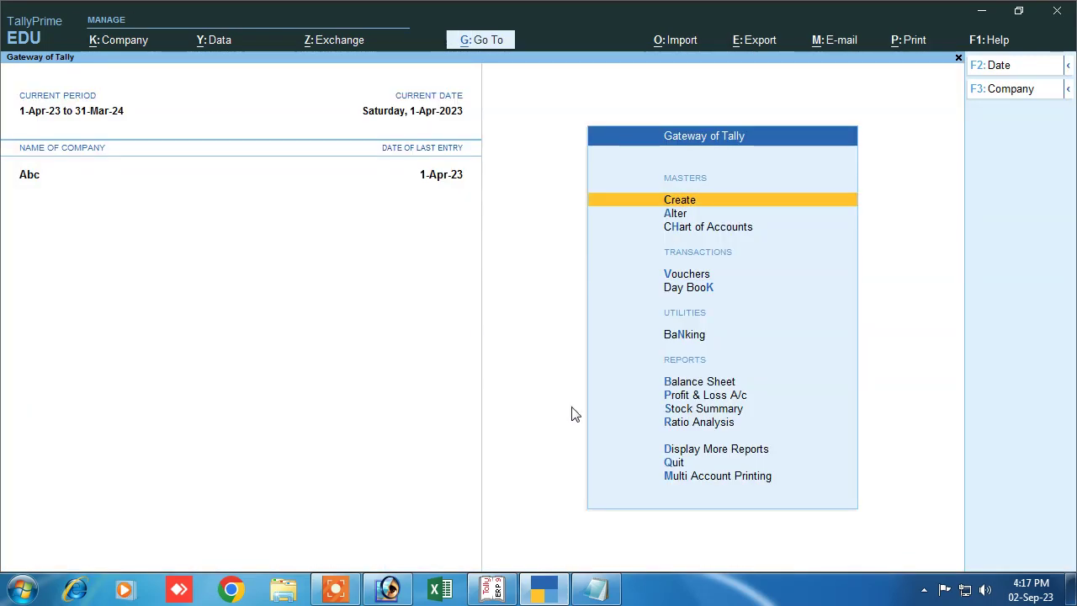
click(683, 289)
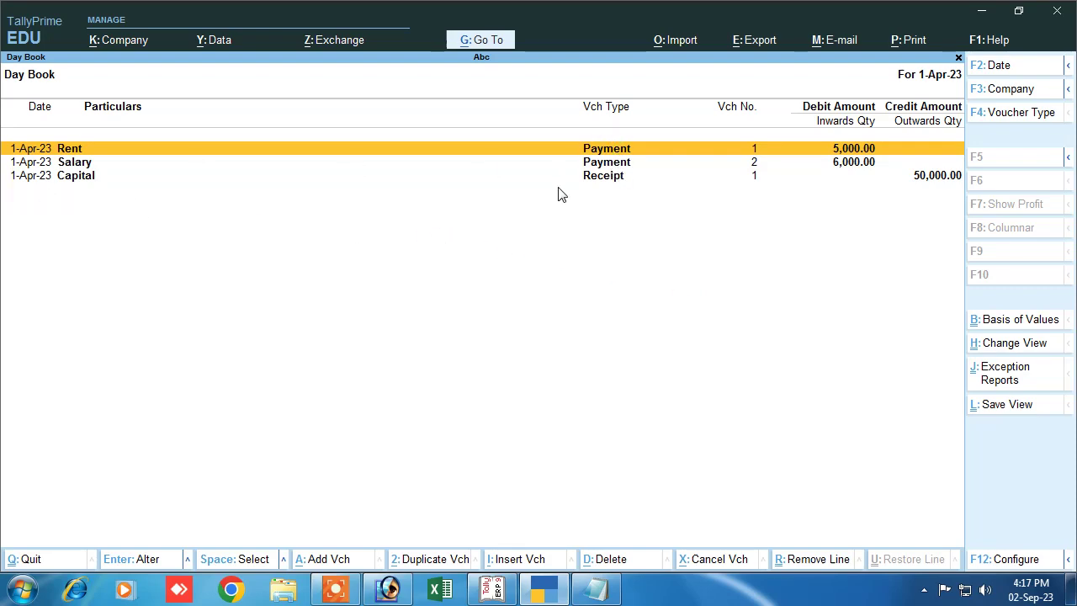
Review the Rent, Salary and Capital vouchers one by one, and show the Day Book in detailed form
key(Return)
key(Escape)
key(Down)
key(Return)
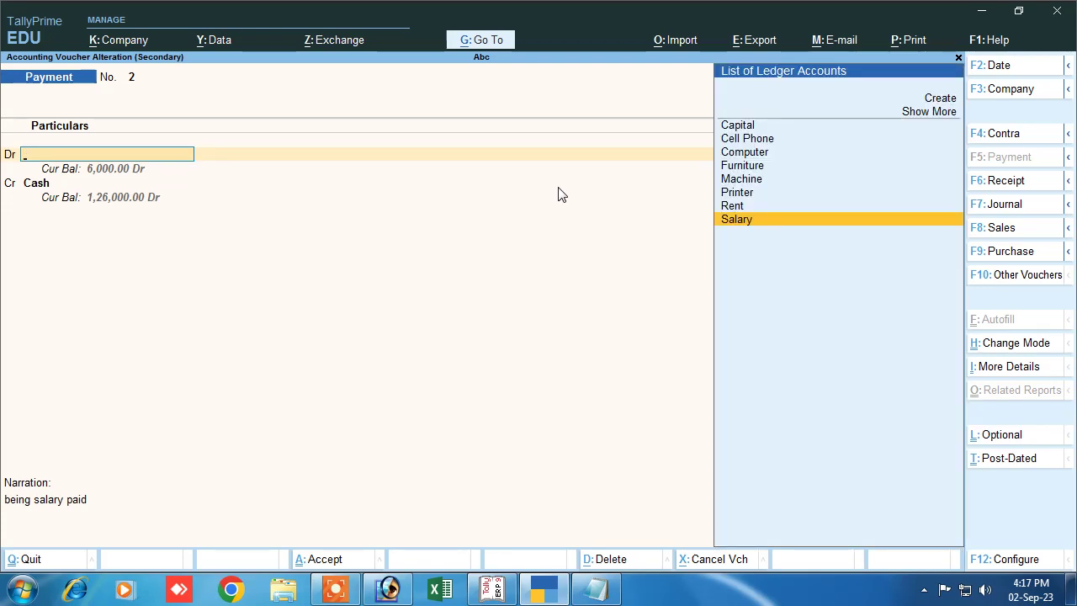
key(Escape)
key(Return)
key(Down)
key(Return)
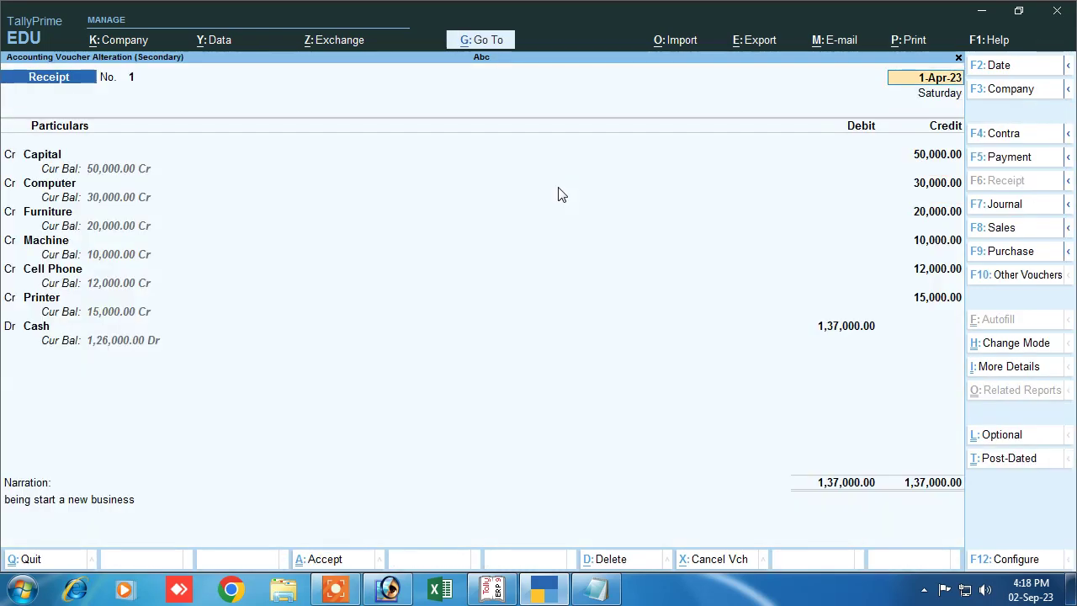
key(Escape)
key(Return)
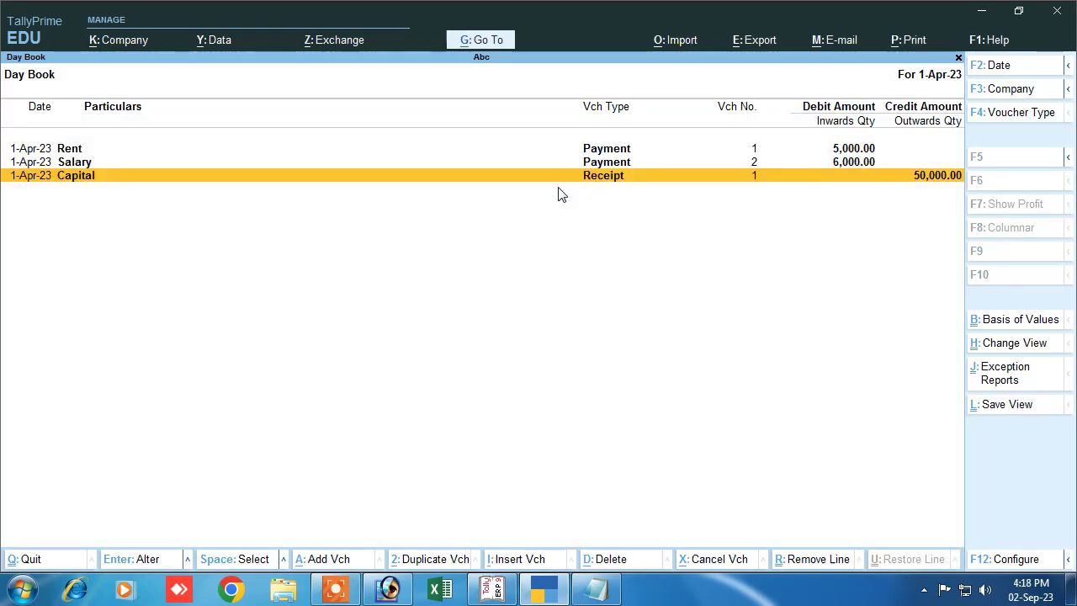
key(alt+F1)
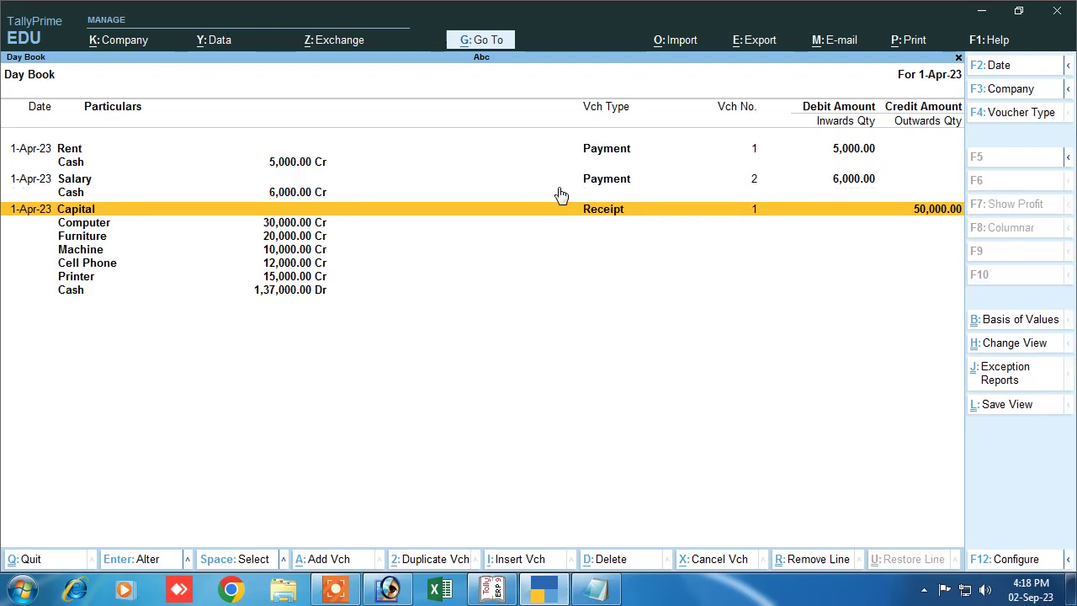
View the Profit & Loss A/c in detail to examine the indirect expenses, and return to the Gateway of Tally
key(Escape)
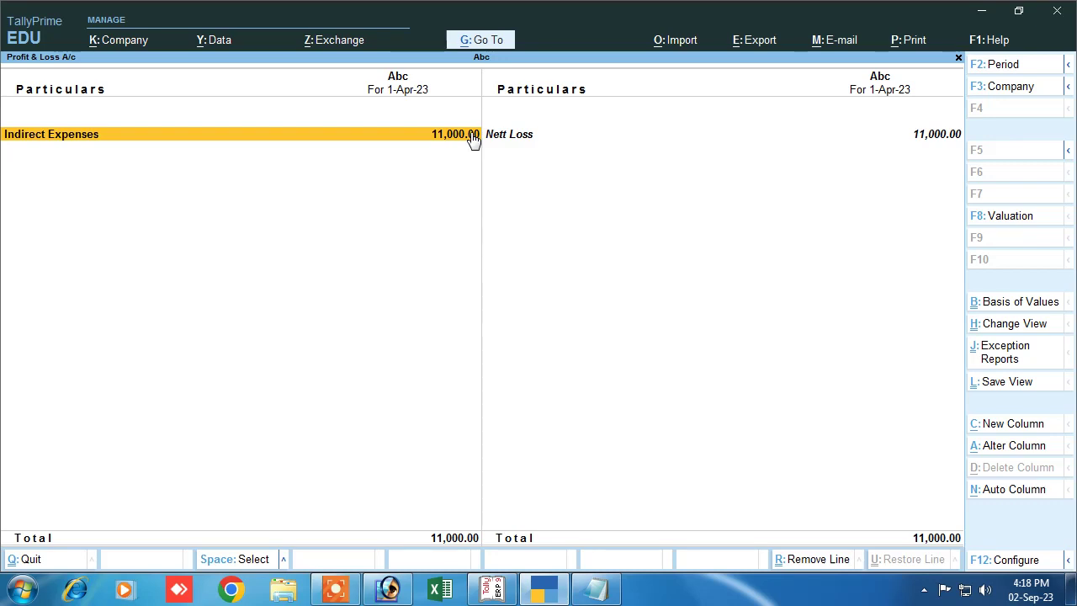
key(alt+F5)
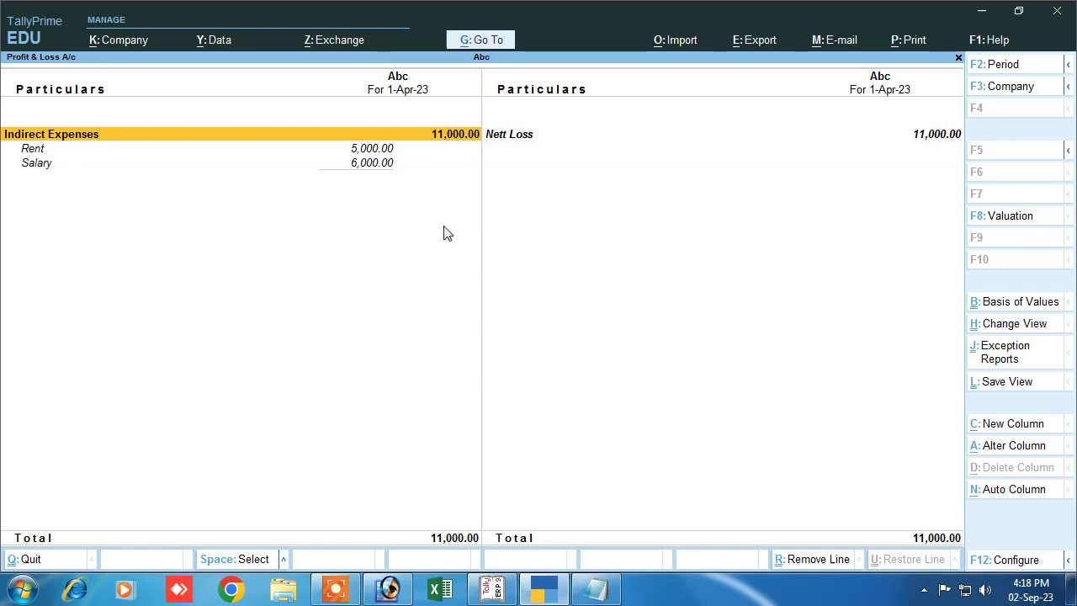
key(Escape)
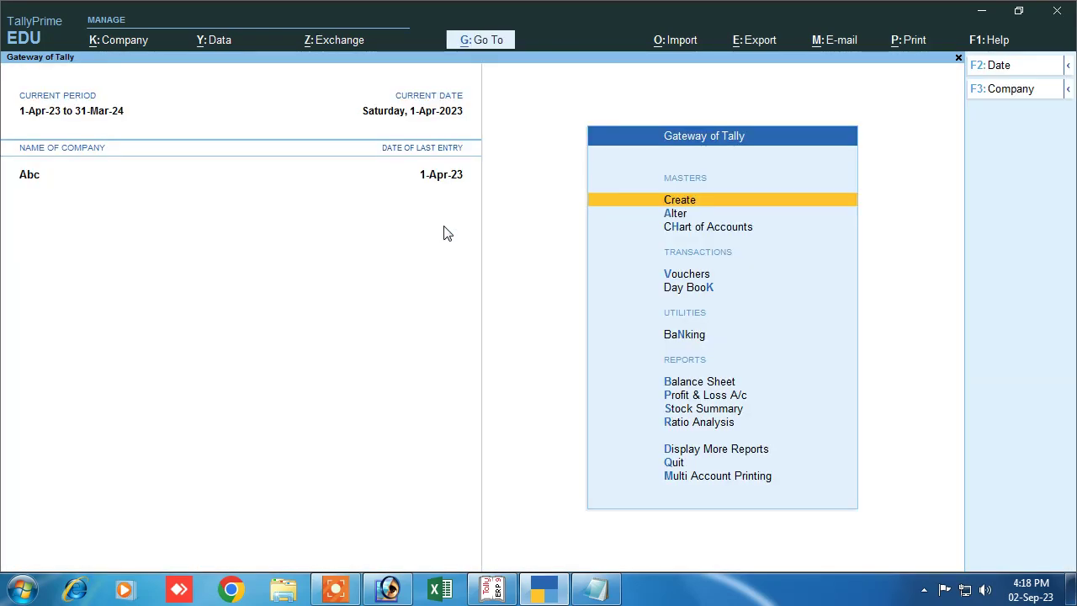
Open the Balance Sheet in detailed form, examine the capital, fixed assets and cash-in-hand entries, and close the report
click(674, 383)
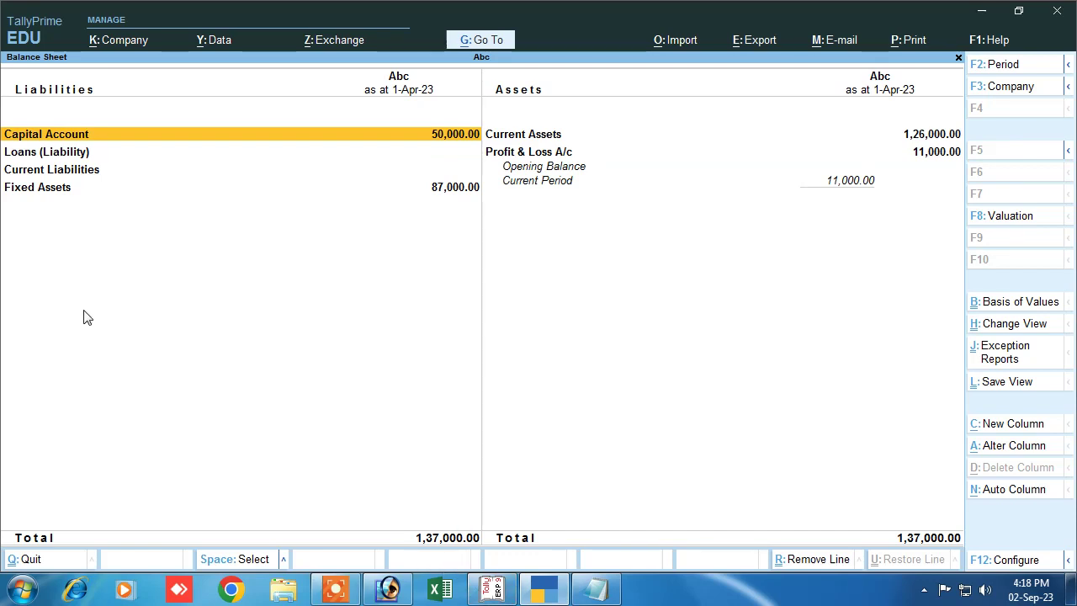
key(alt+F5)
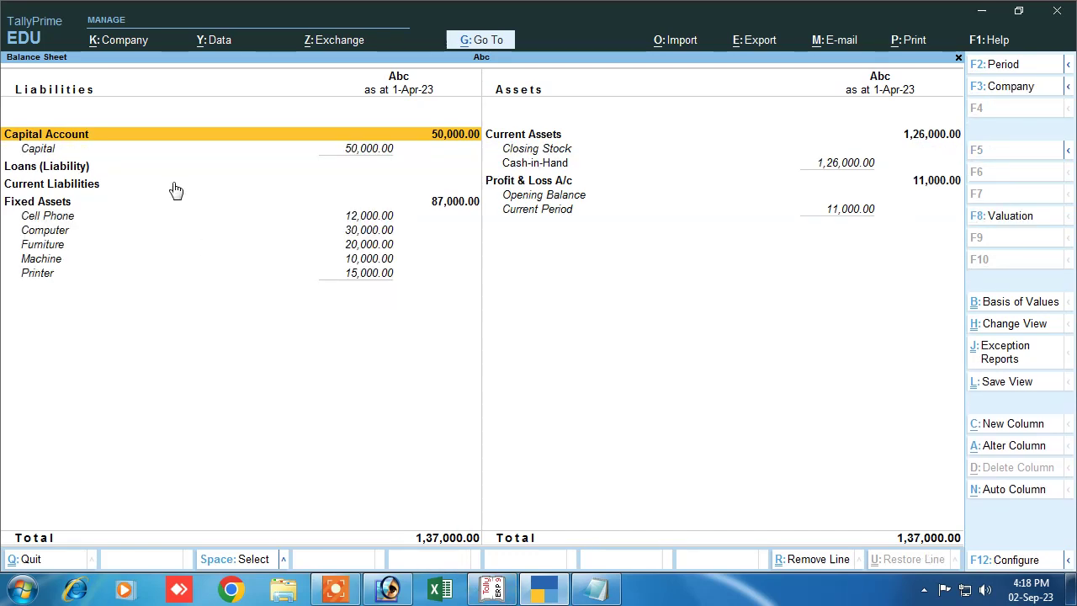
click(350, 151)
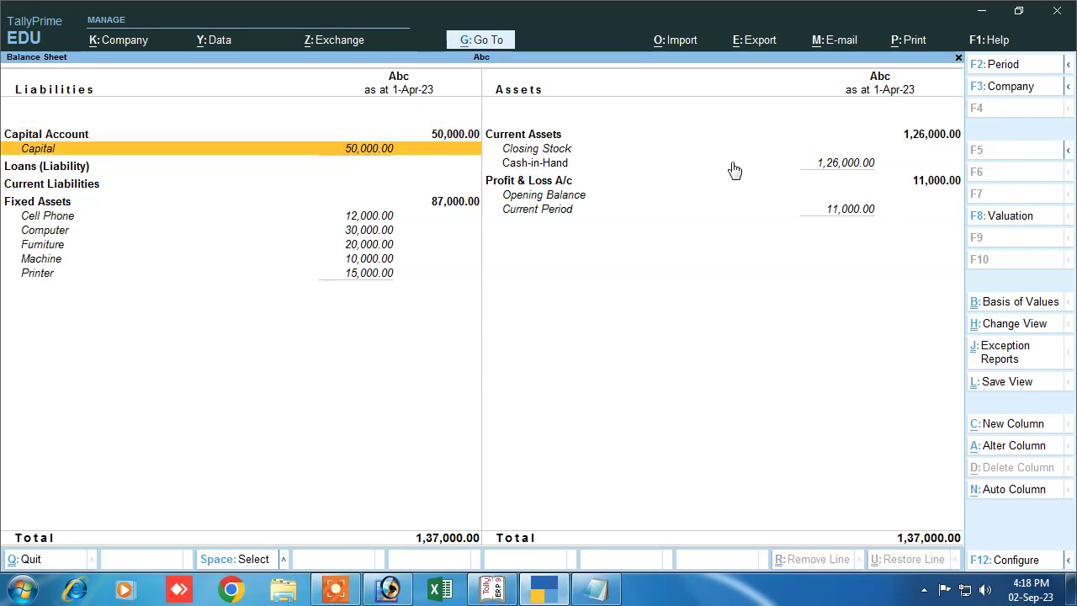
click(907, 139)
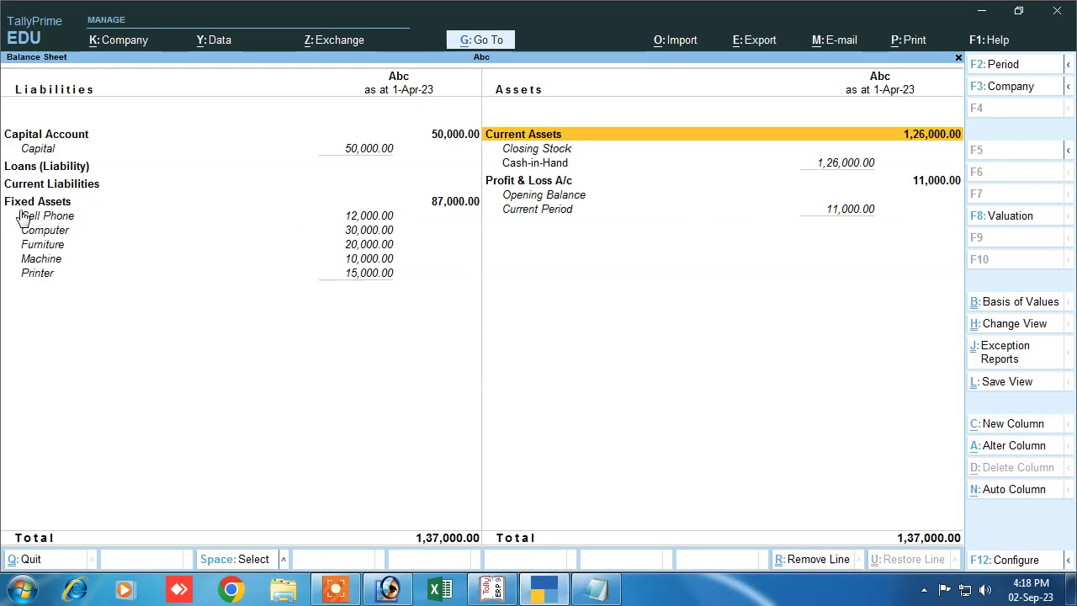
click(448, 206)
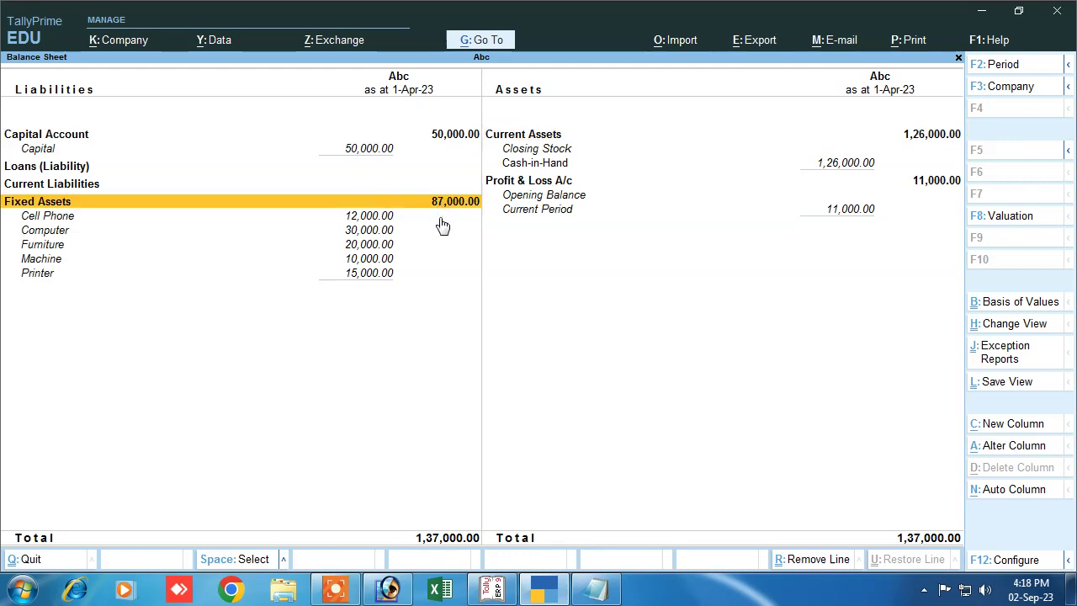
click(539, 164)
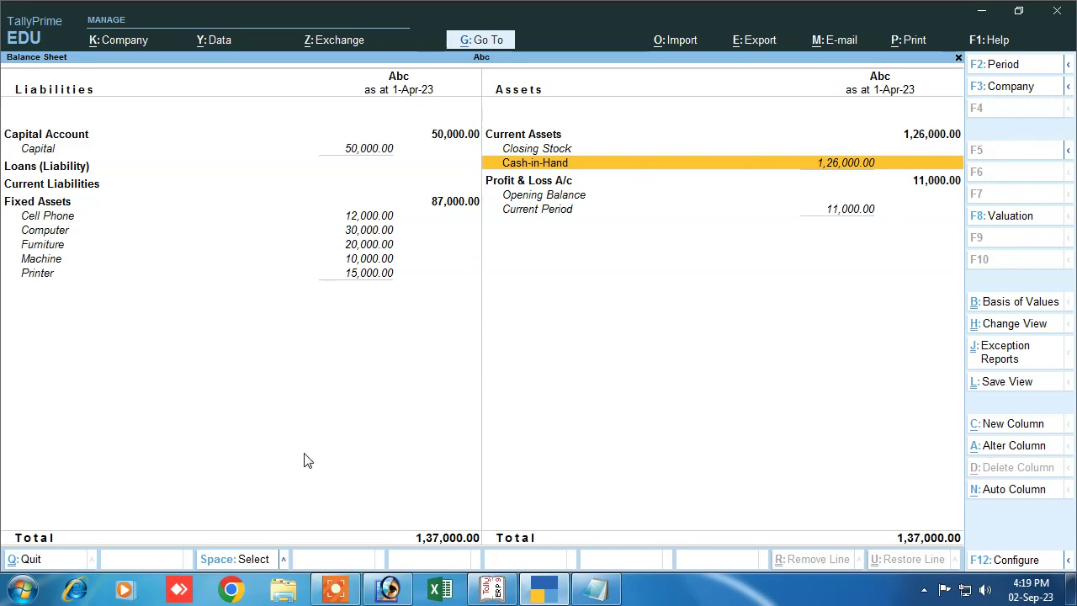
key(Escape)
key(Escape)
key(Escape)
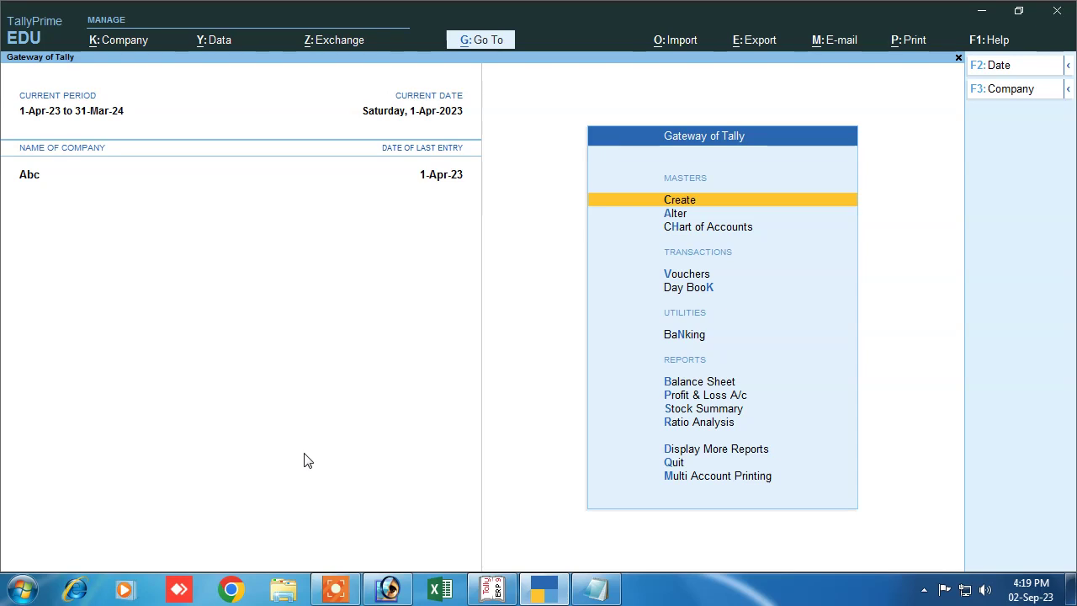